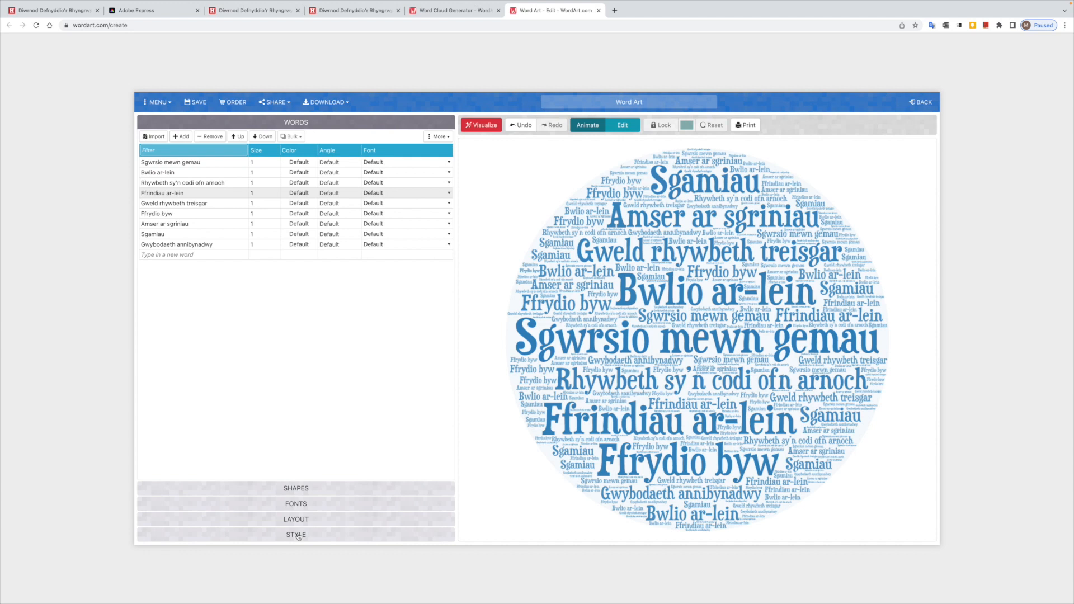
- Switch the words colors from Shape to Custom and raise the color emphasis to 76%
left_click(299, 536)
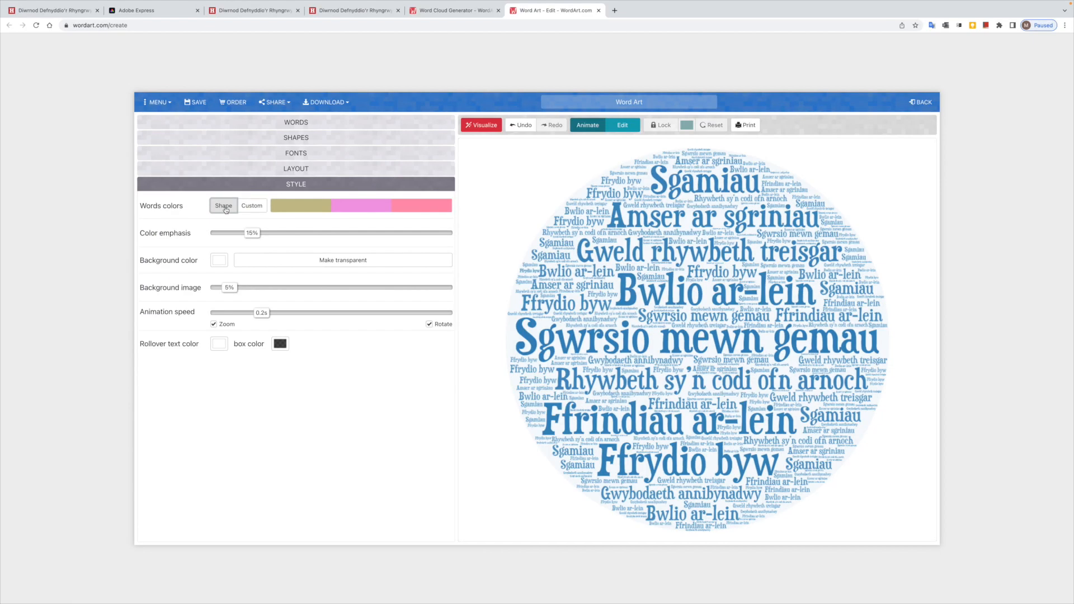
left_click(259, 207)
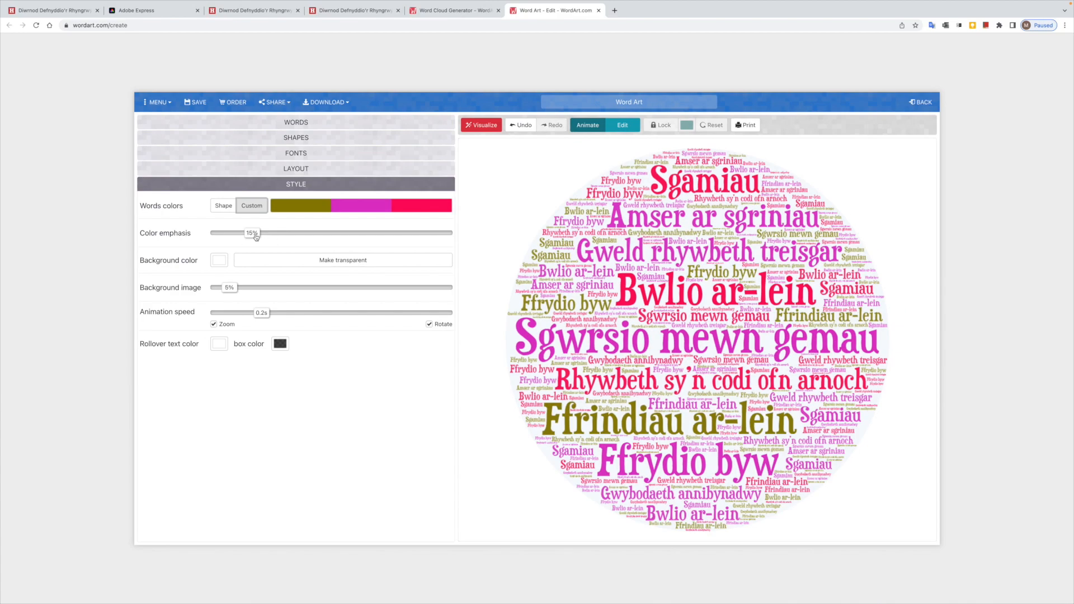
left_click_drag(456, 235, 541, 234)
left_click_drag(282, 236, 396, 238)
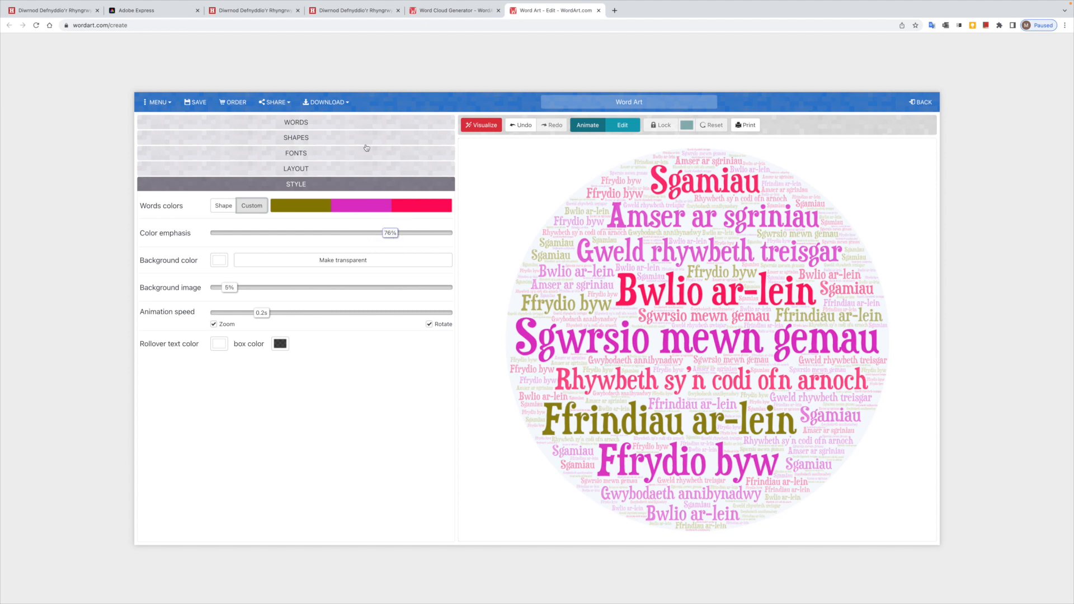
- Add the turquoise #7EF3D6 to the custom words color palette and remove the olive #8E8003 from it
left_click(314, 123)
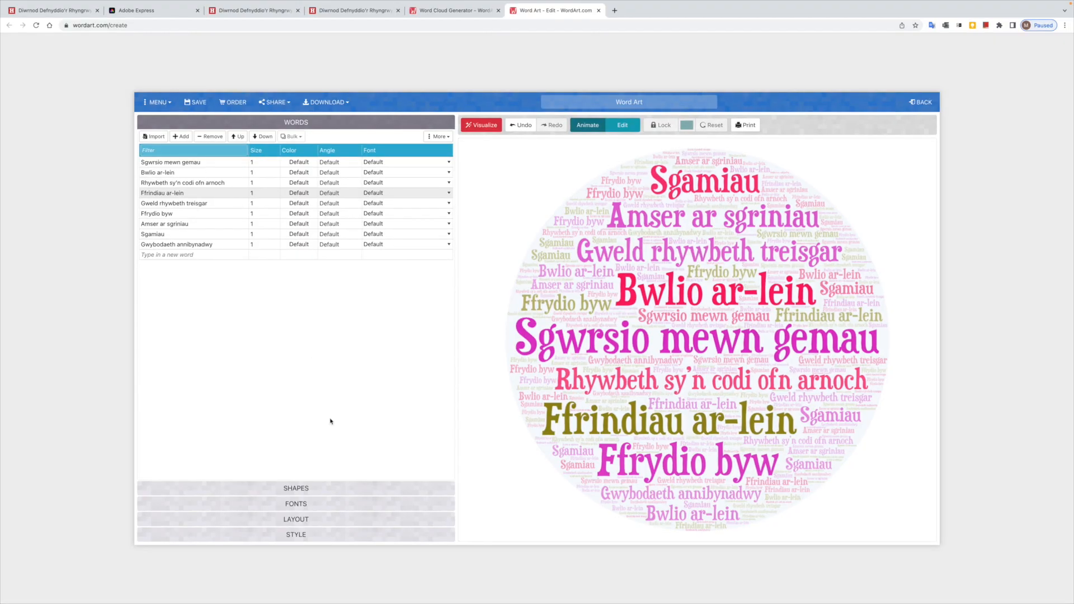
left_click(324, 530)
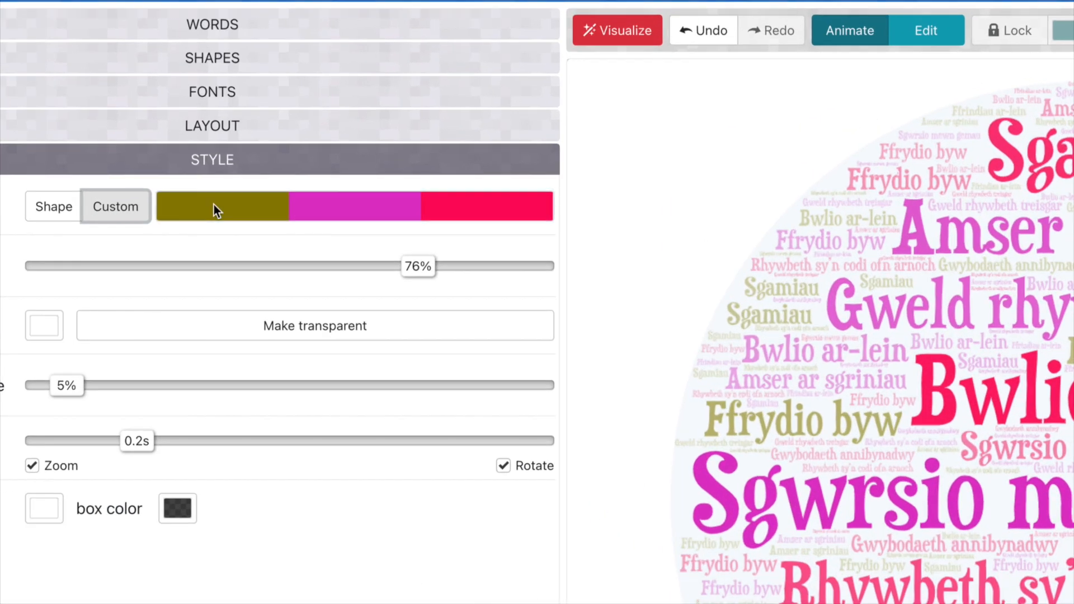
left_click(297, 206)
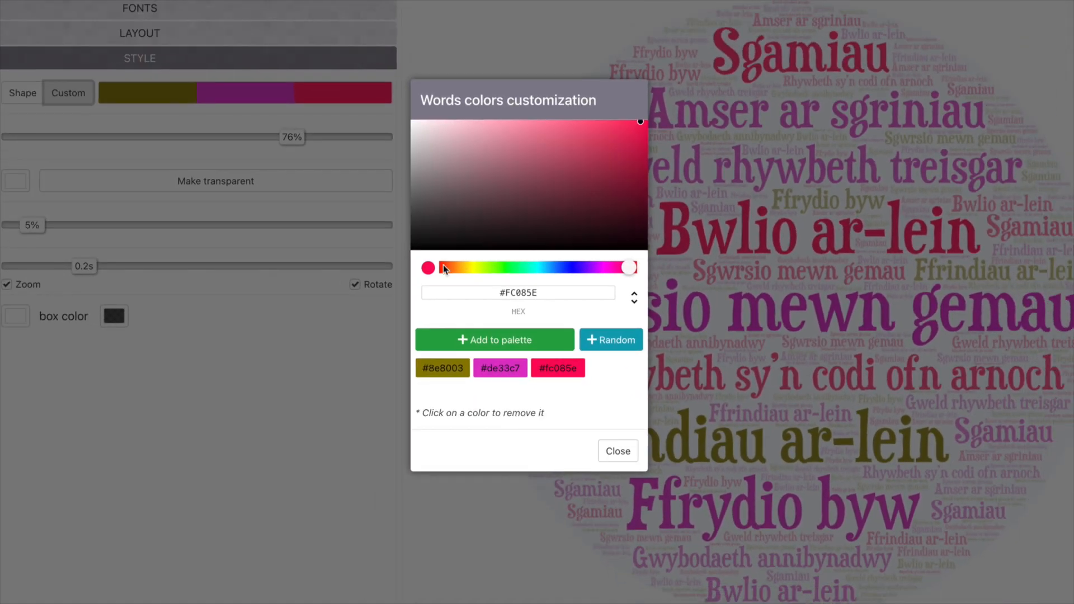
left_click_drag(421, 238, 531, 272)
mouse_move(532, 122)
left_mouse_down()
mouse_move(516, 122)
mouse_move(524, 126)
left_mouse_up()
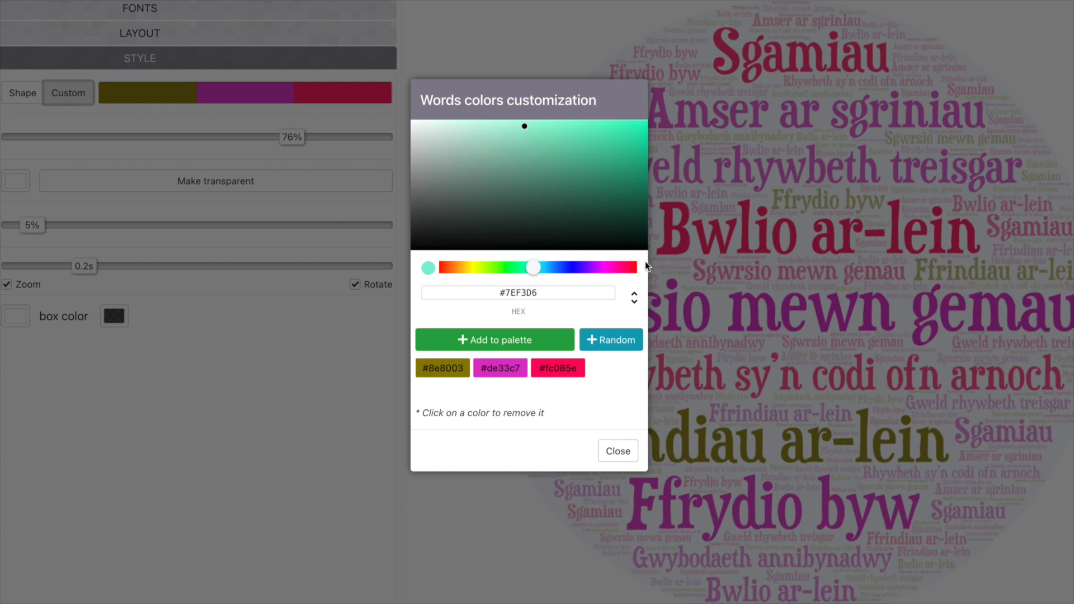
left_click(497, 344)
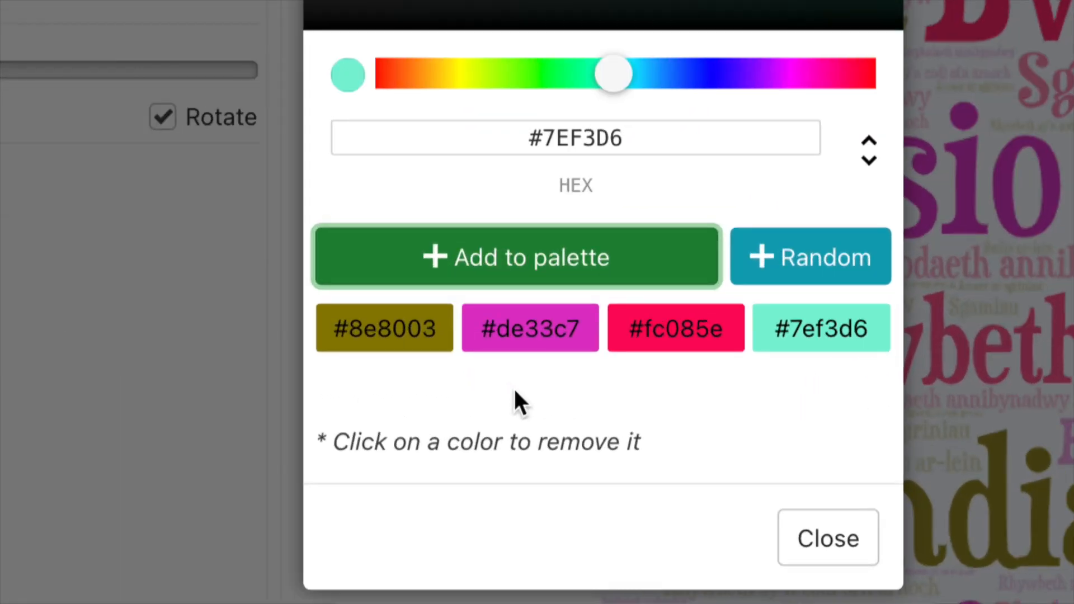
left_click(369, 336)
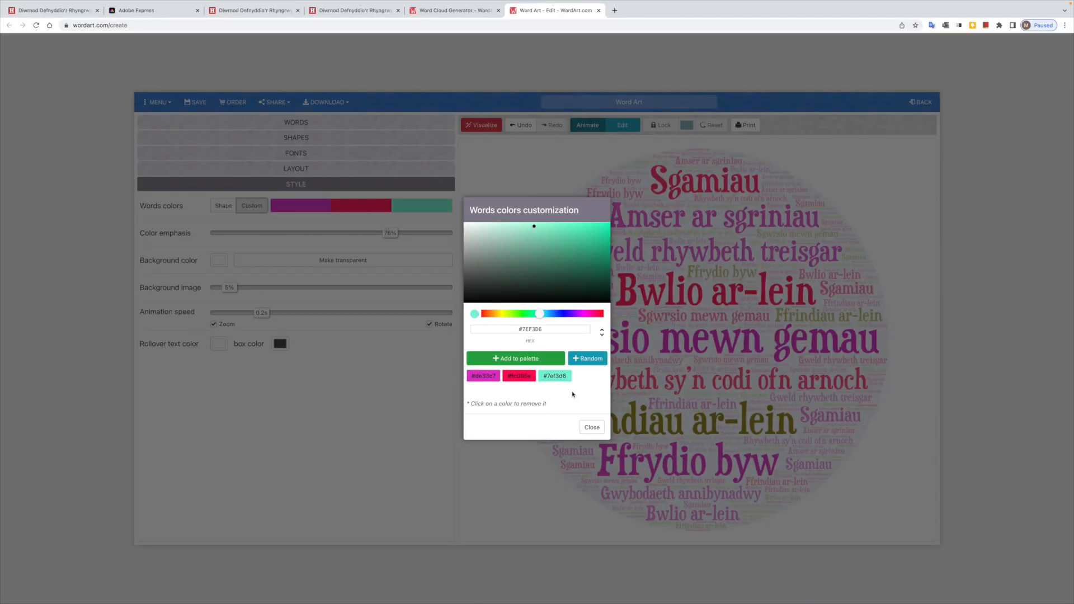
left_click(591, 427)
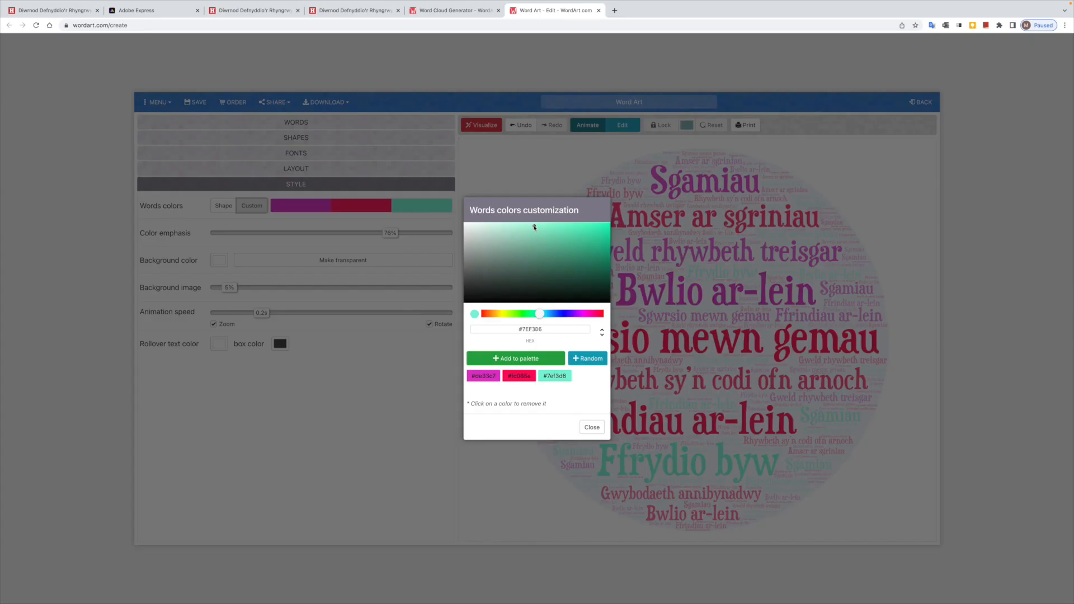
- Add the darker green #3C9982 to the words color palette and remove the turquoise #7EF3D6
left_click_drag(535, 227, 543, 250)
left_click(548, 361)
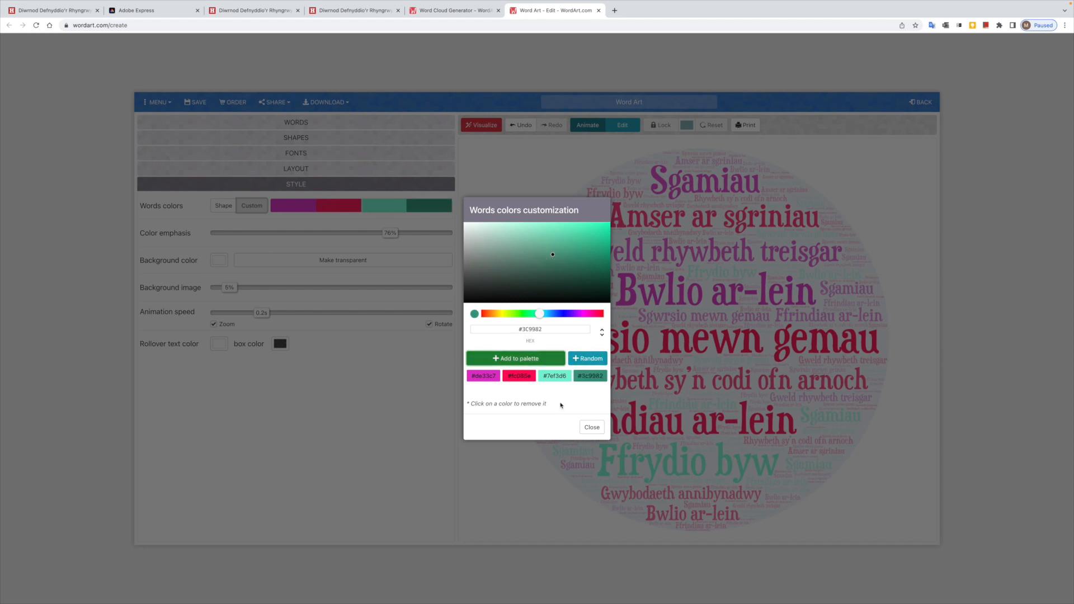
left_click(555, 377)
left_click(591, 427)
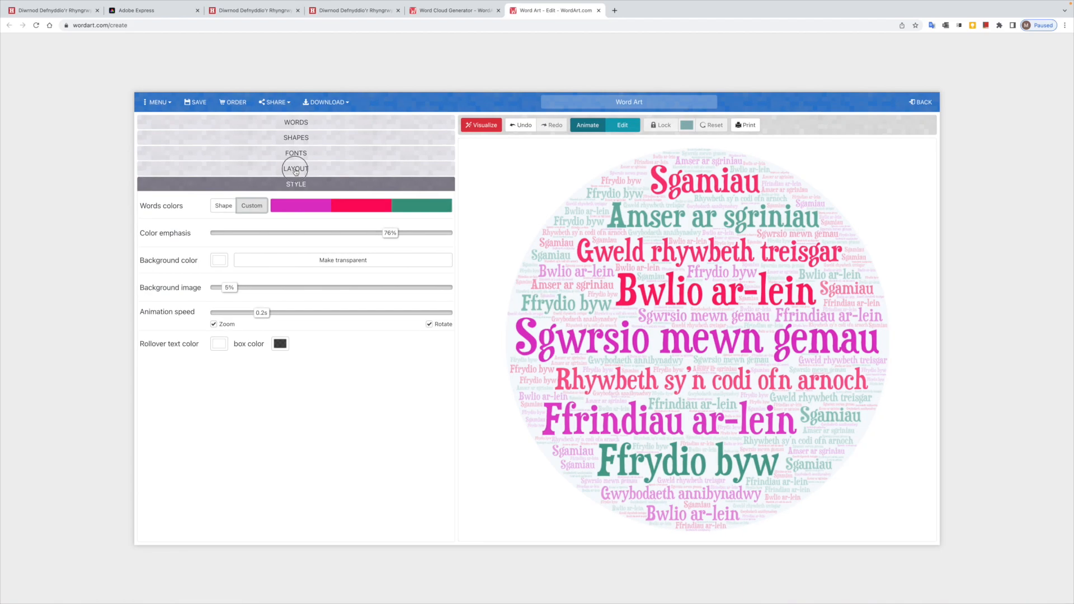
- Choose the Random layout for the words and regenerate the word cloud twice for a different arrangement
left_click(296, 170)
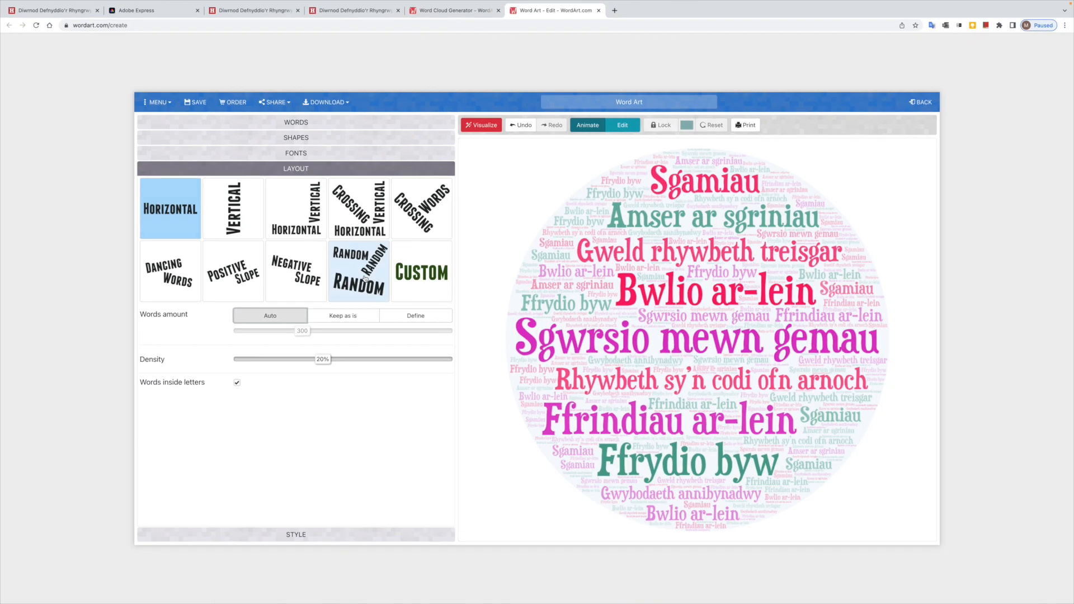
left_click(364, 278)
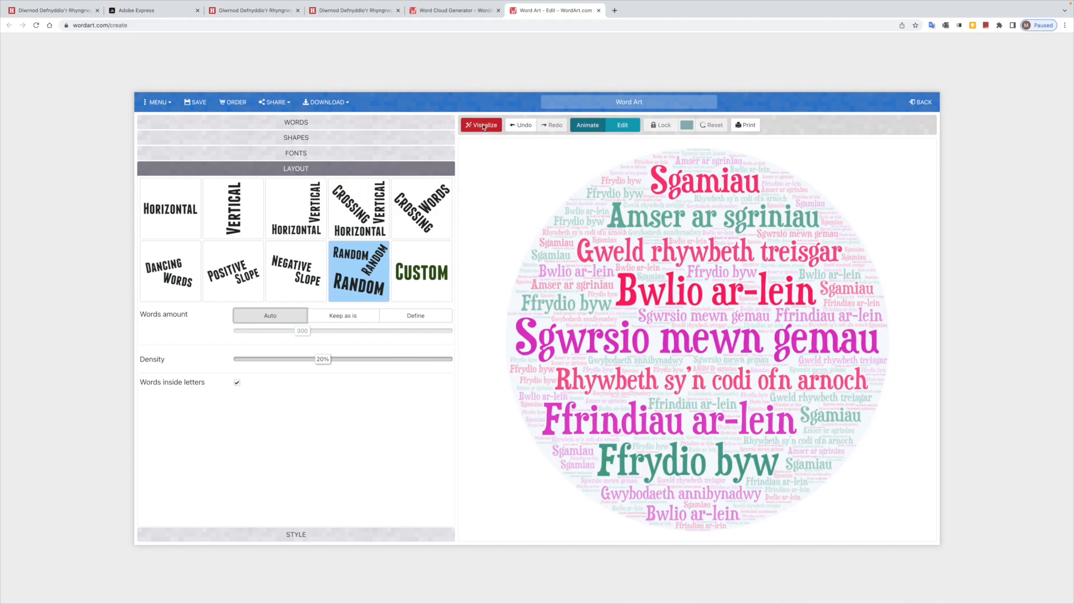
left_click(484, 125)
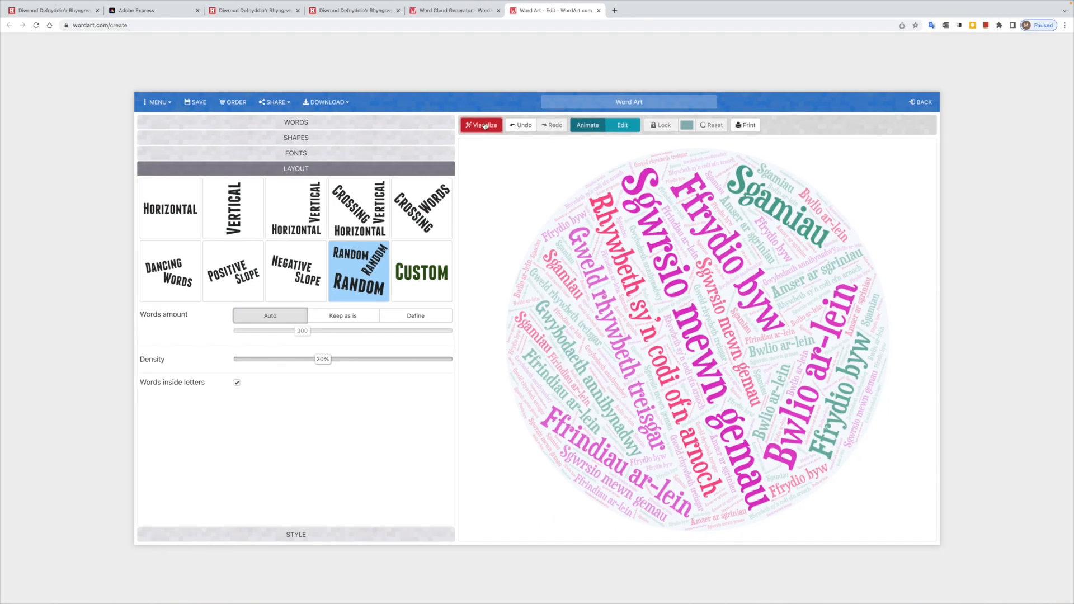
left_click(485, 125)
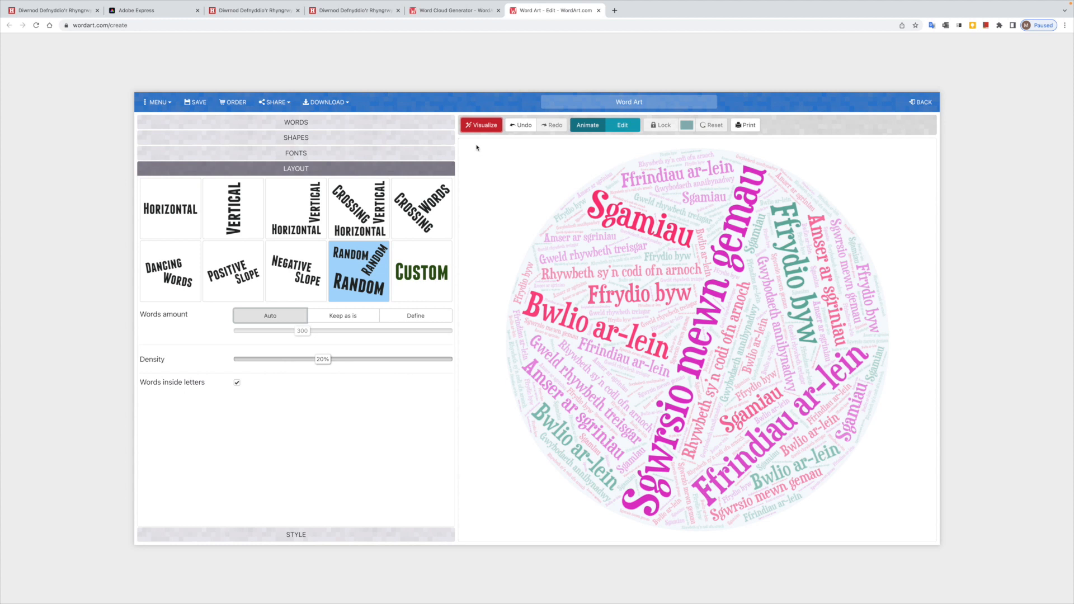
- Look through the available fonts to find a typeface for the phrase "Sgwrsio mewn gemau"
left_click(241, 125)
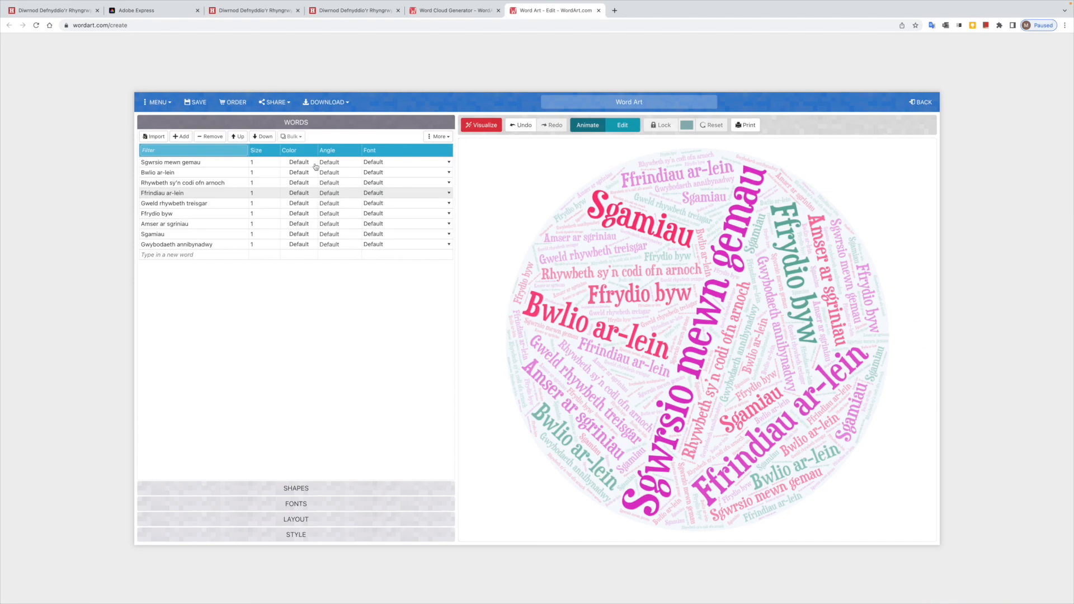
left_click(391, 162)
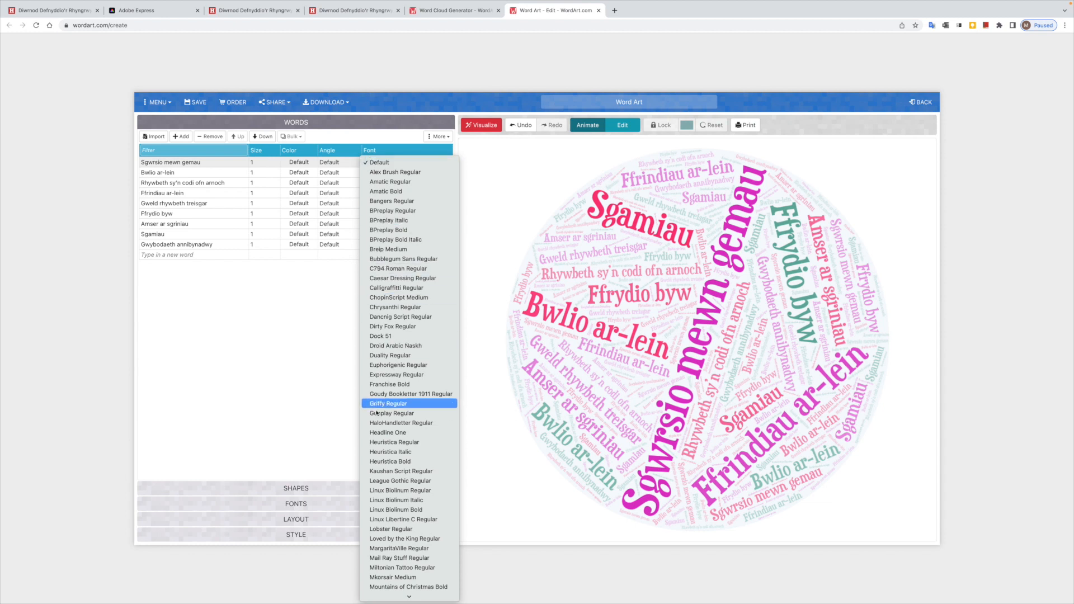
left_click(378, 154)
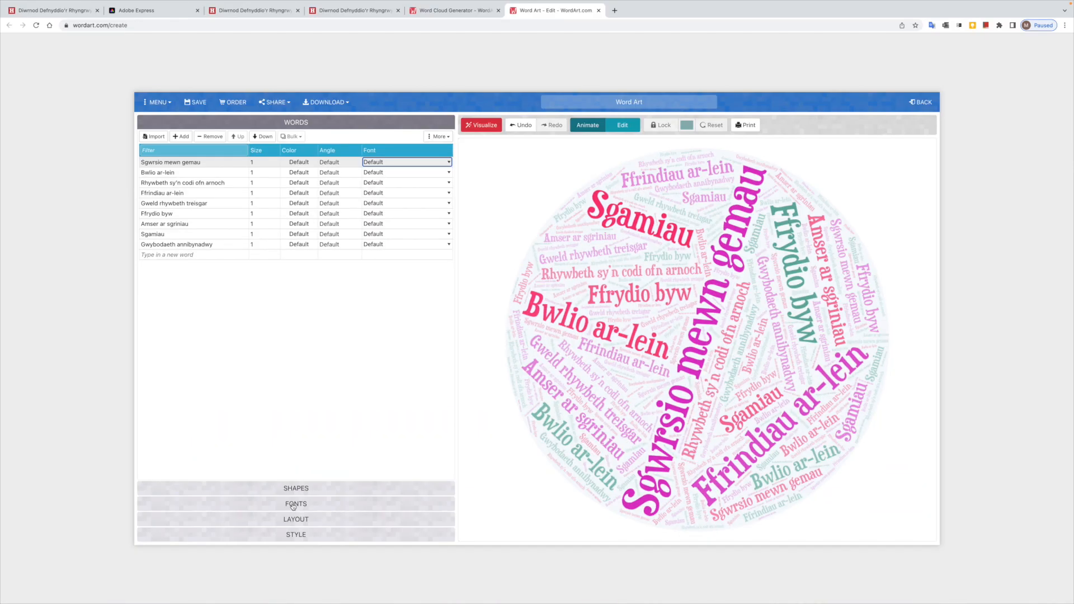
left_click(292, 504)
scroll(227, 289, "down", 5)
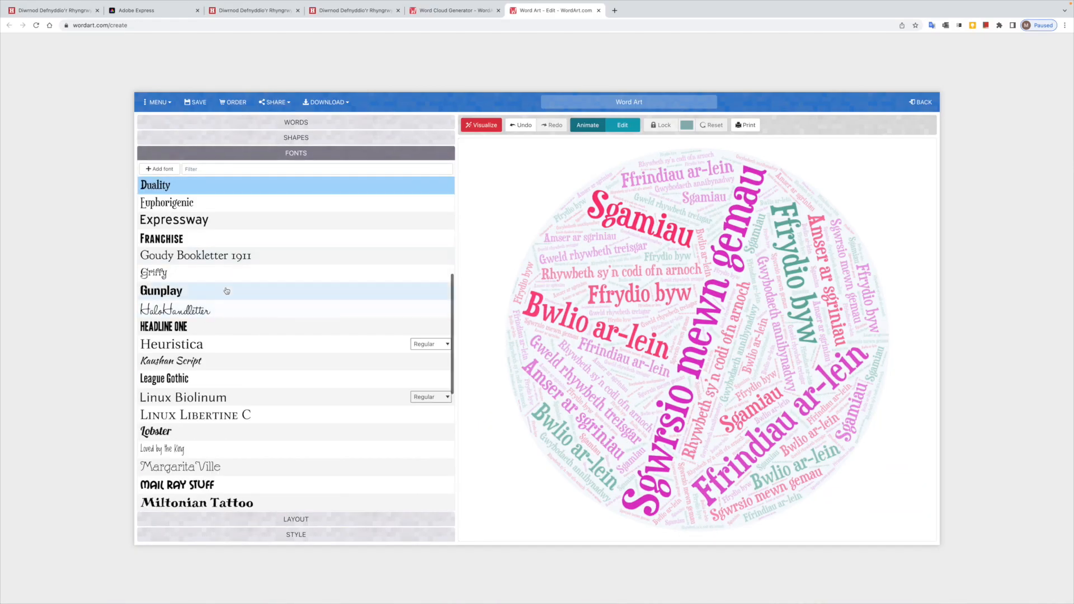
scroll(227, 290, "down", 3)
scroll(227, 290, "down", 5)
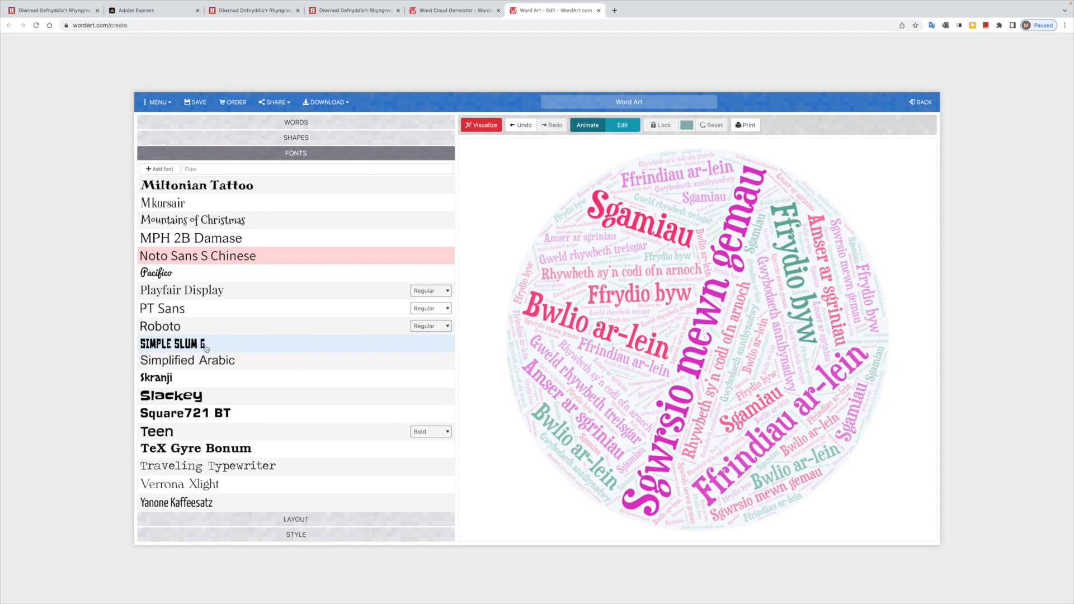
scroll(206, 348, "up", 10)
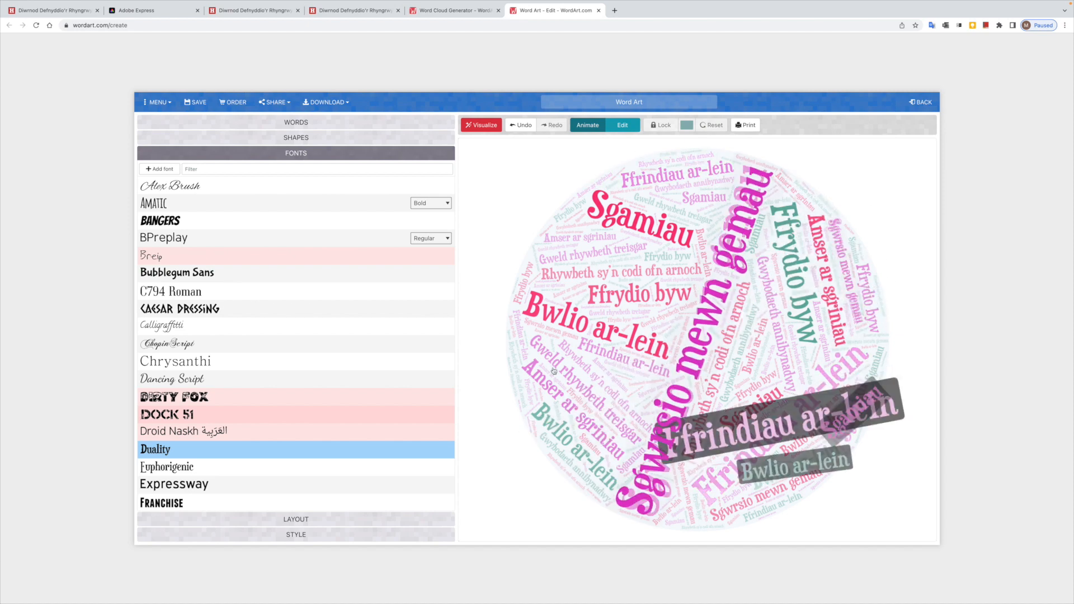
- Set the font of "Sgwrsio mewn gemau" to Simple Slum G Regular and regenerate the word cloud twice
left_click(307, 124)
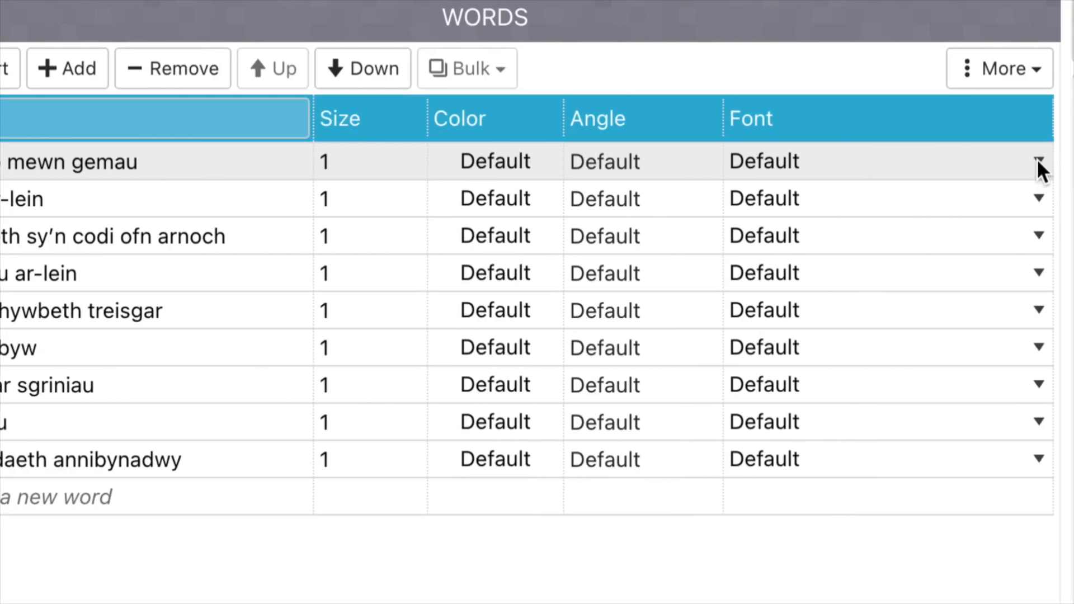
left_click(1036, 160)
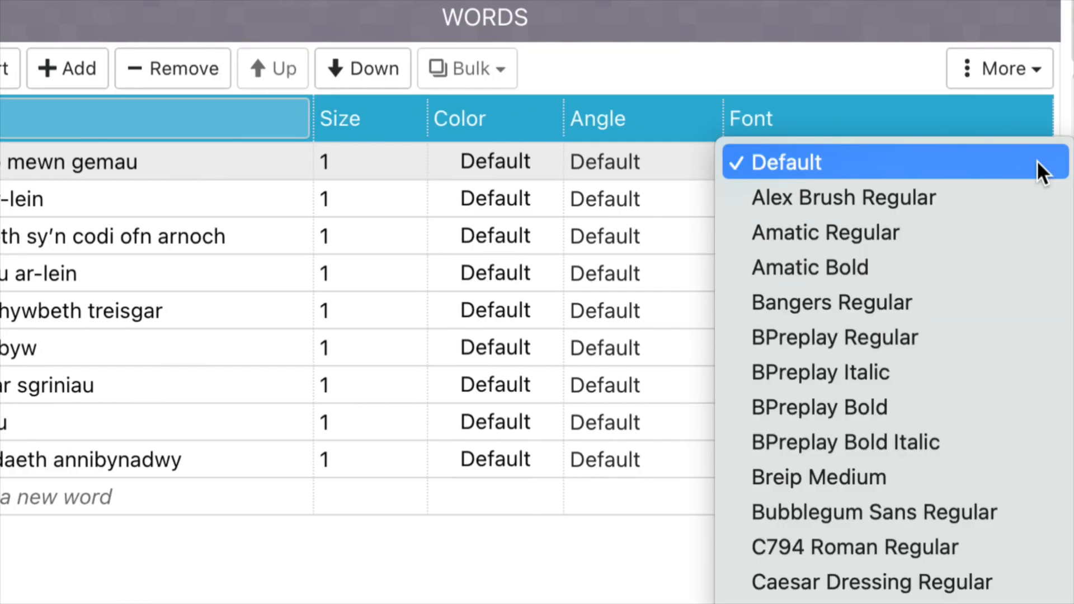
scroll(397, 441, "down", 10)
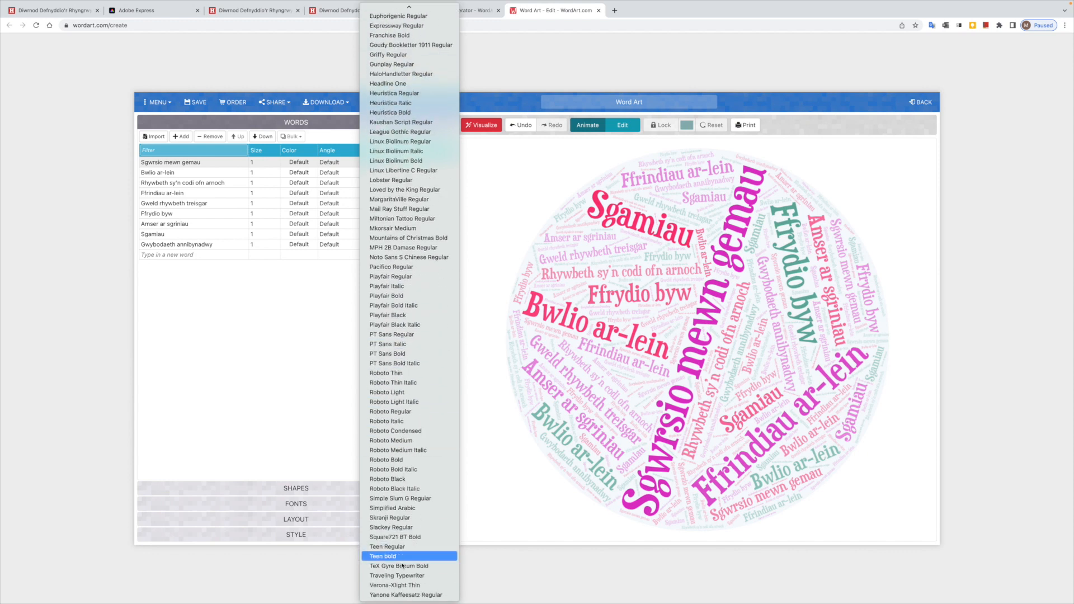
left_click(400, 499)
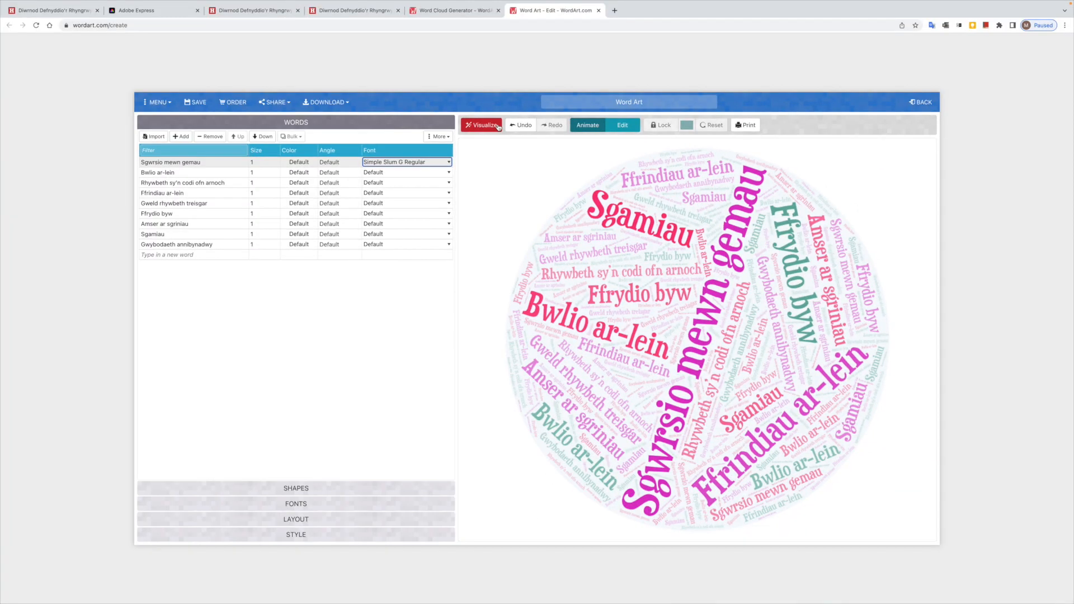
left_click(498, 126)
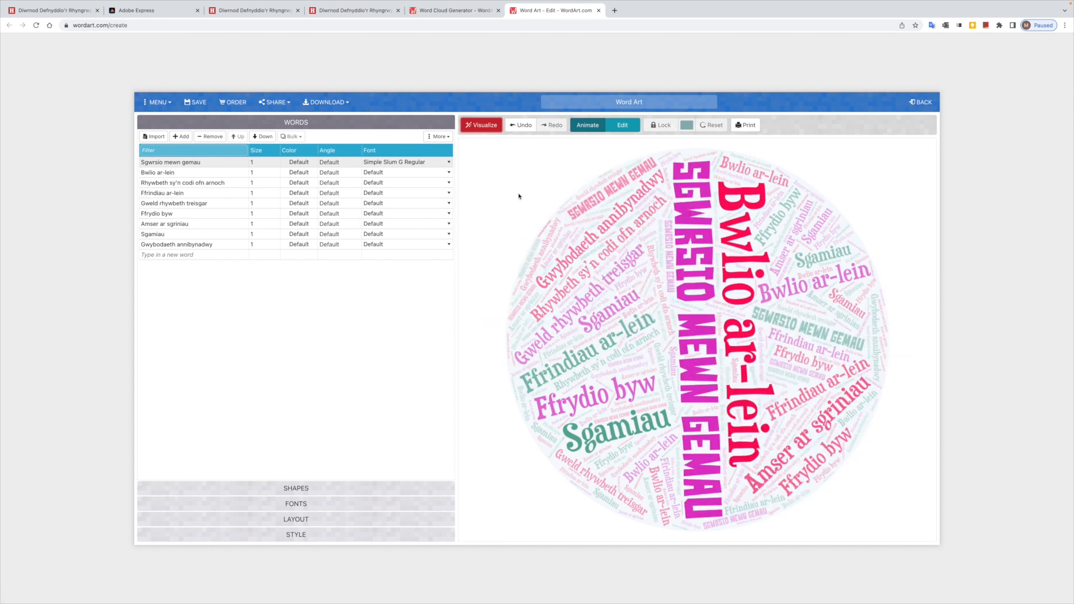
left_click(486, 125)
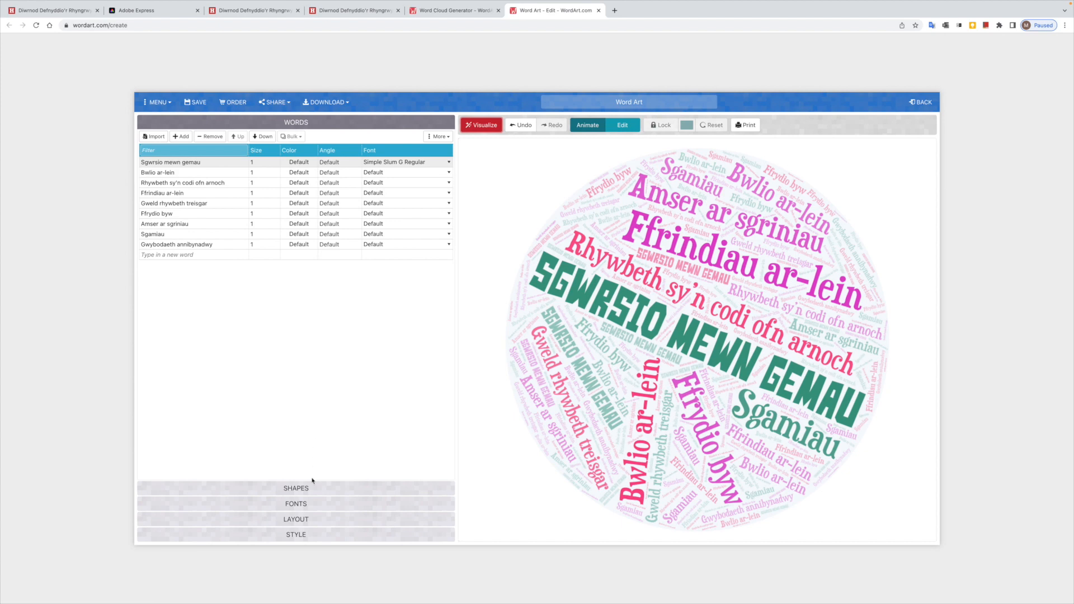
- Set the layout's words amount to Define, reduce it below 300, and regenerate the word cloud
left_click(301, 522)
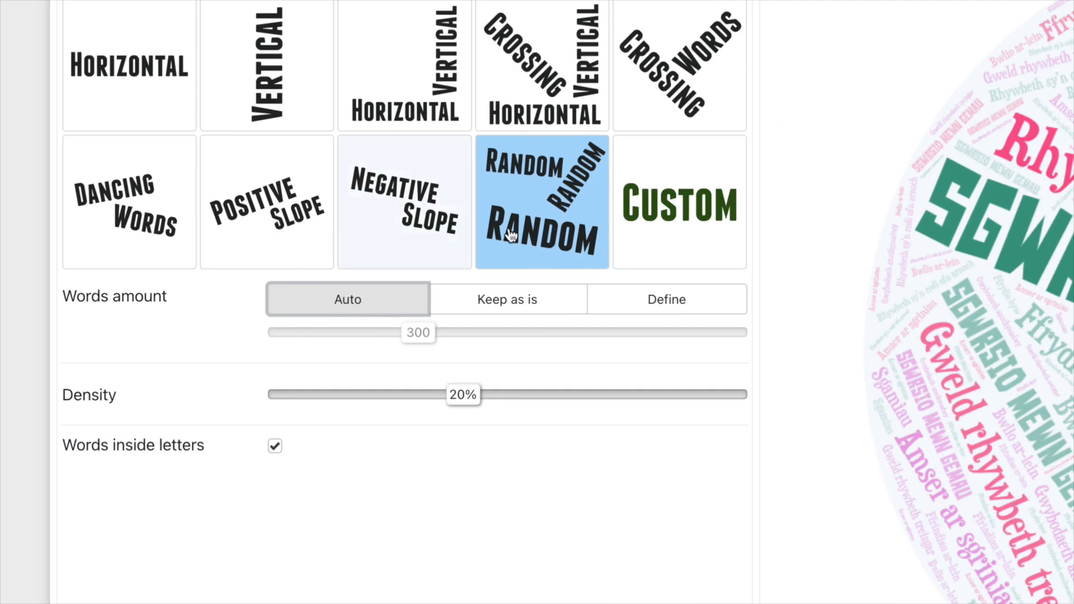
left_click(679, 304)
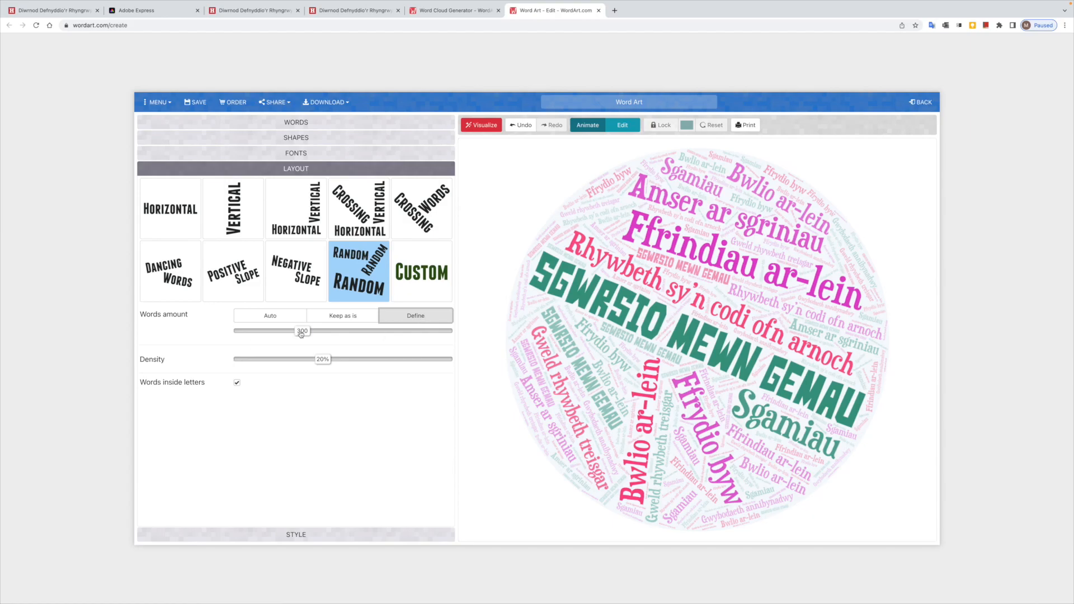
left_click_drag(301, 334, 273, 336)
left_click(491, 131)
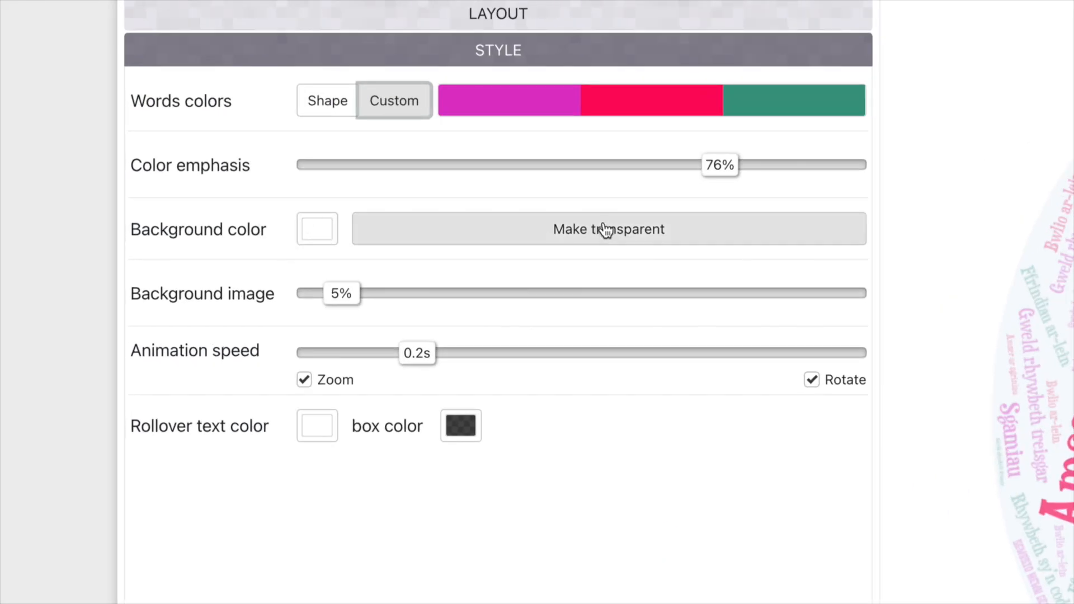
- Make the word cloud's background transparent and download the artwork as a Standard PNG
left_click(678, 234)
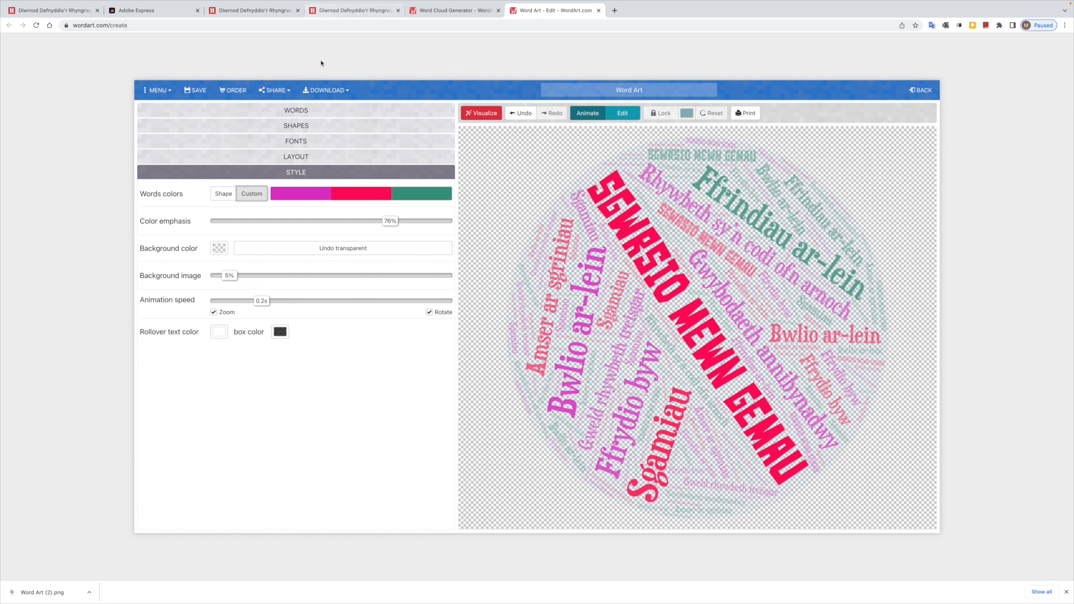
left_click(342, 91)
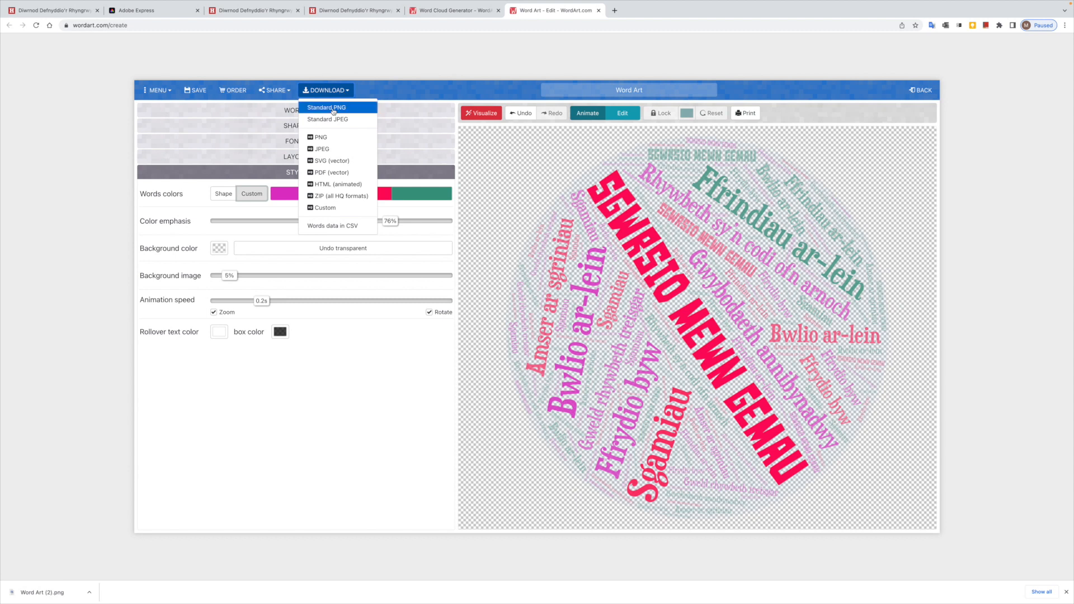
left_click(334, 112)
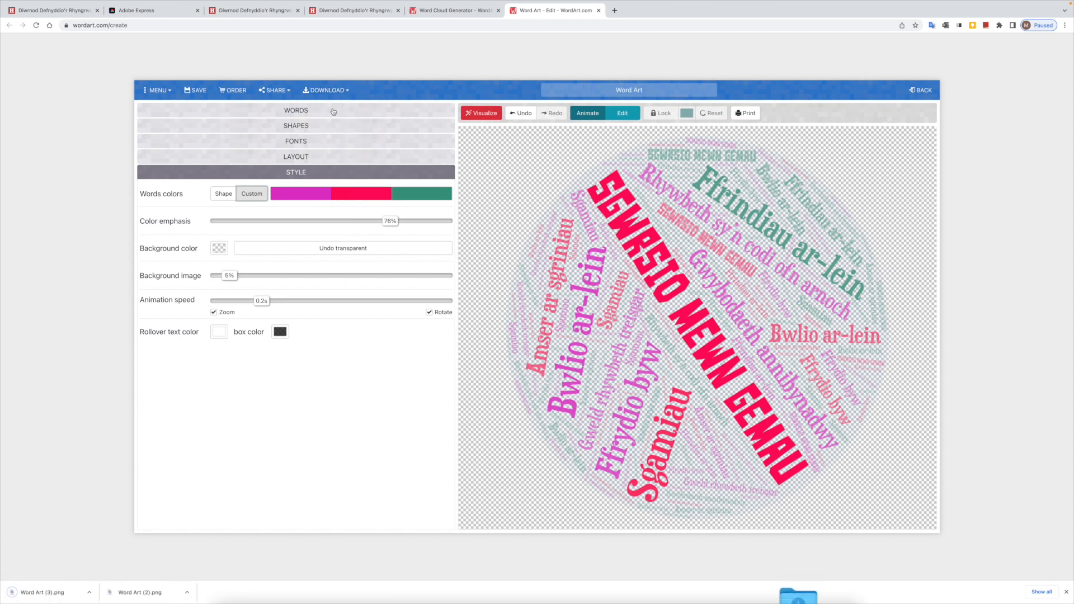
- Switch to Adobe Express and create a new blank project in the popular square 1:1 size (Sgwâr)
left_click(167, 11)
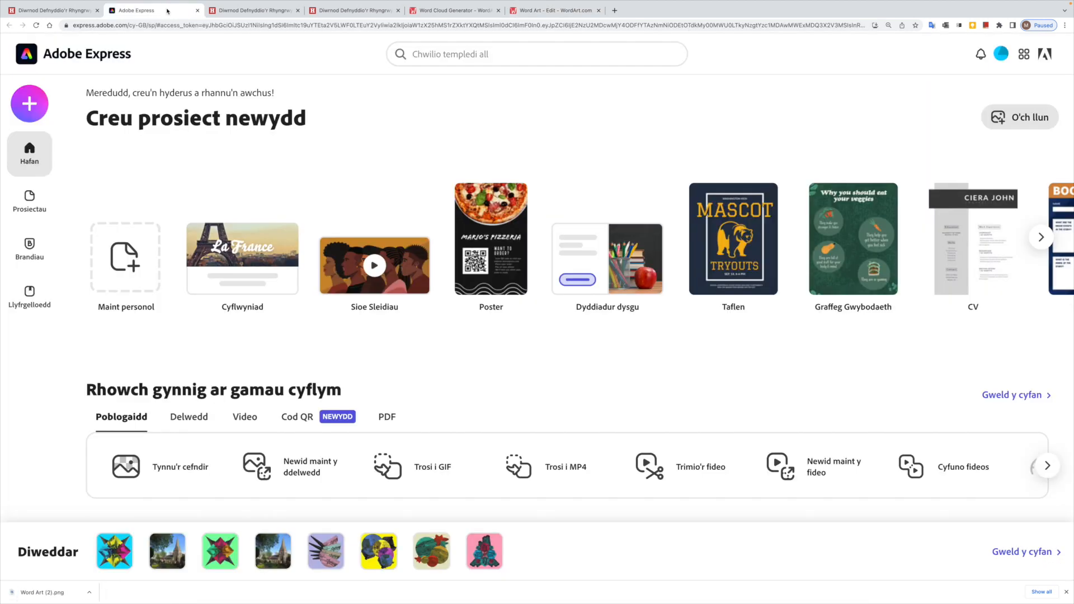
left_click(118, 242)
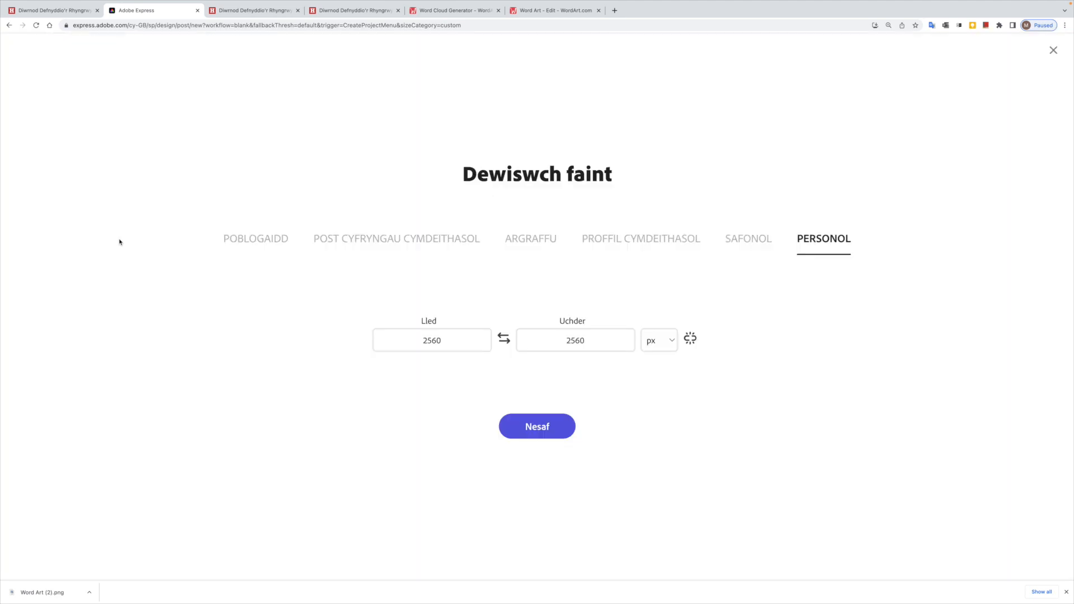
left_click(276, 243)
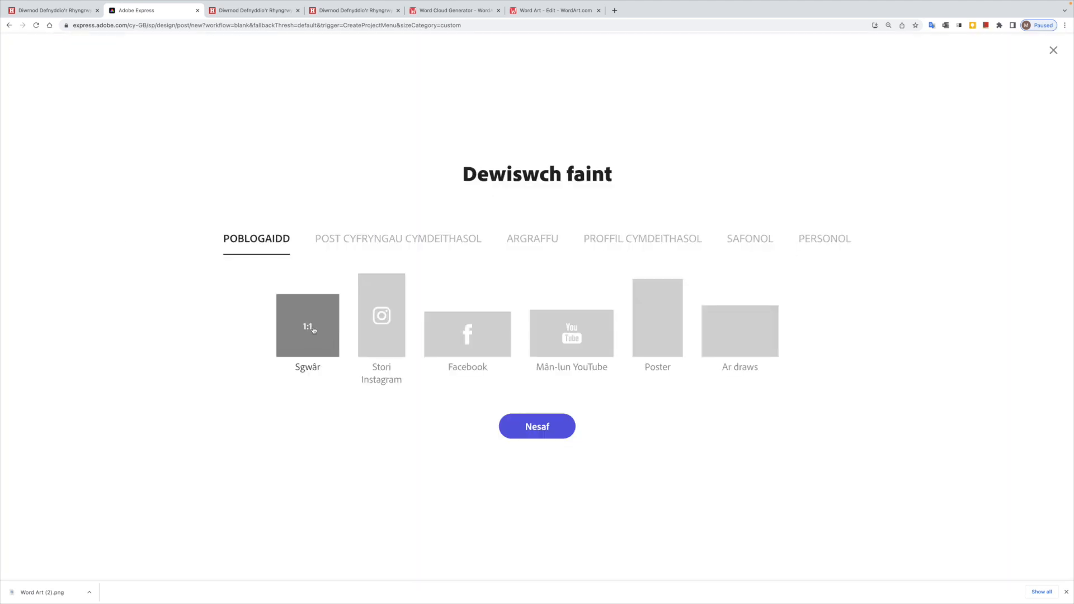
left_click(548, 429)
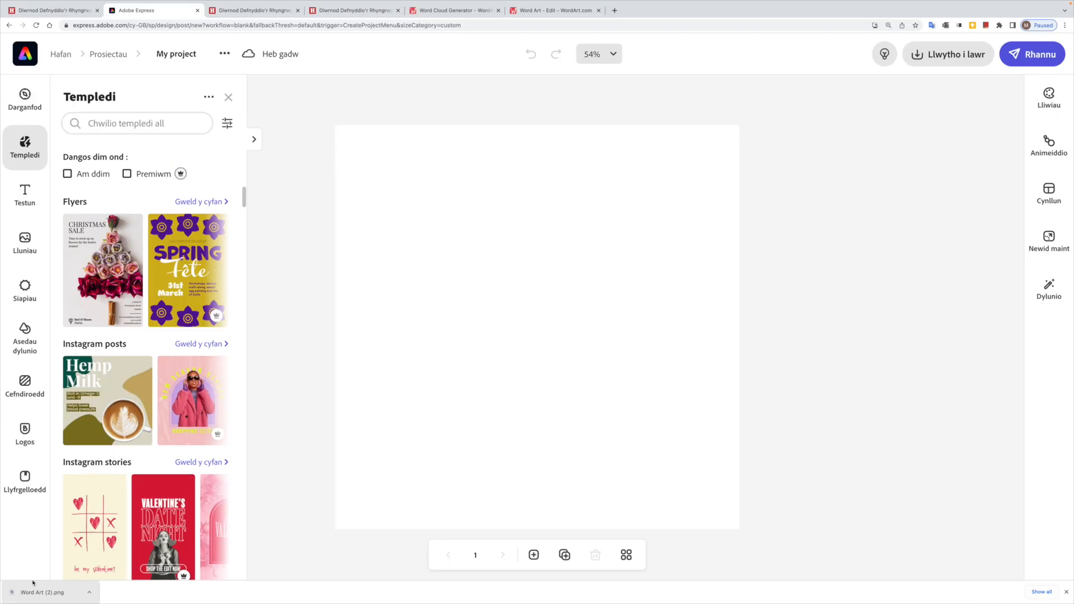
- Place the downloaded word cloud Word Art (2).png on the canvas, enlarge it and centre it on the page
left_click_drag(42, 592, 537, 304)
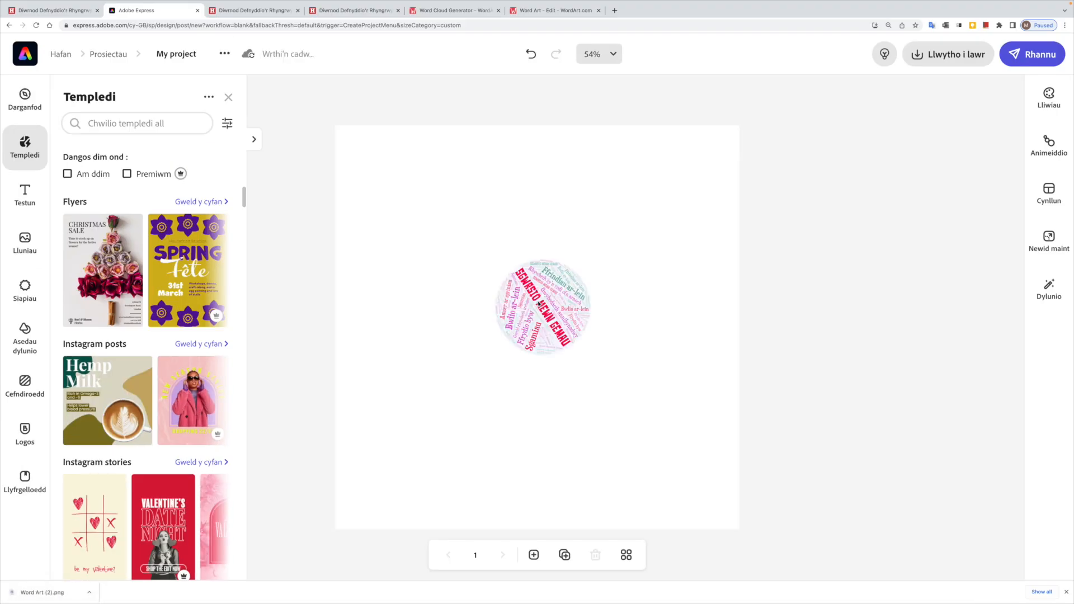
left_click(555, 301)
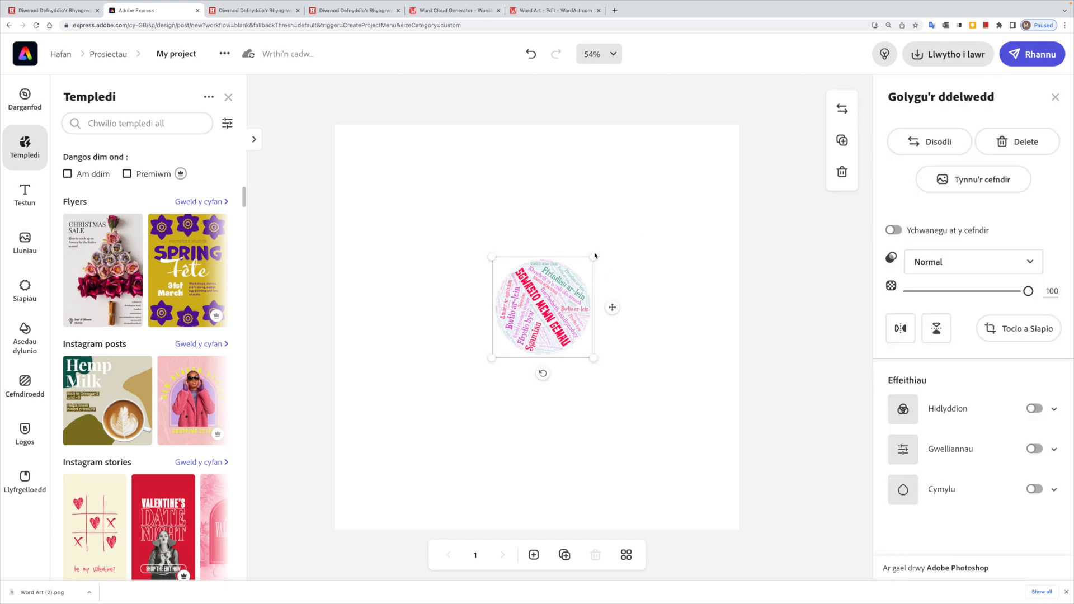
left_click_drag(593, 257, 675, 177)
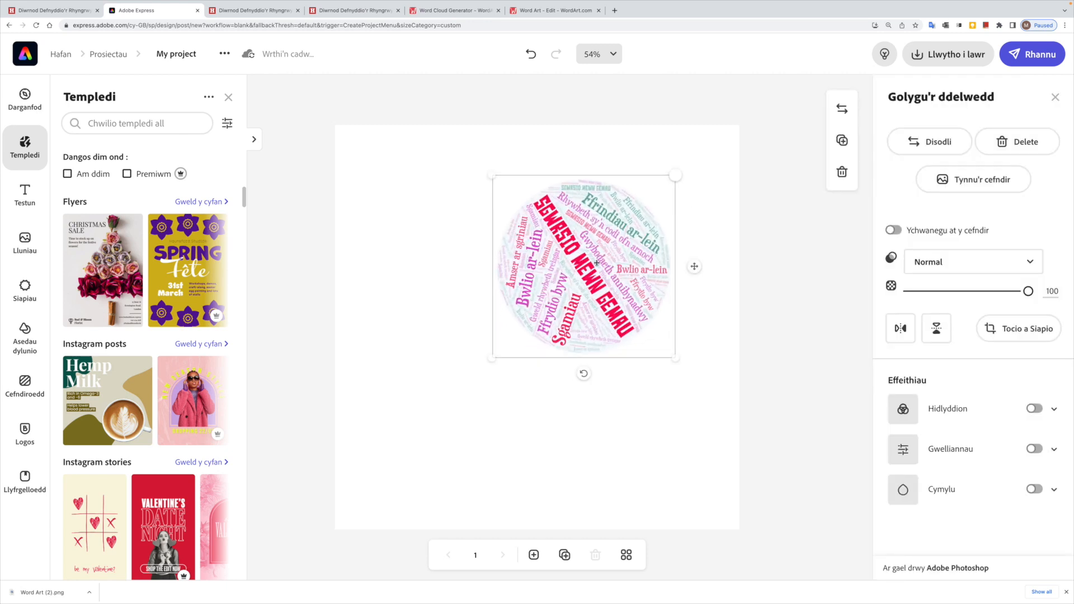
left_click_drag(554, 300, 547, 319)
left_click_drag(447, 229, 399, 182)
left_click_drag(506, 292, 531, 317)
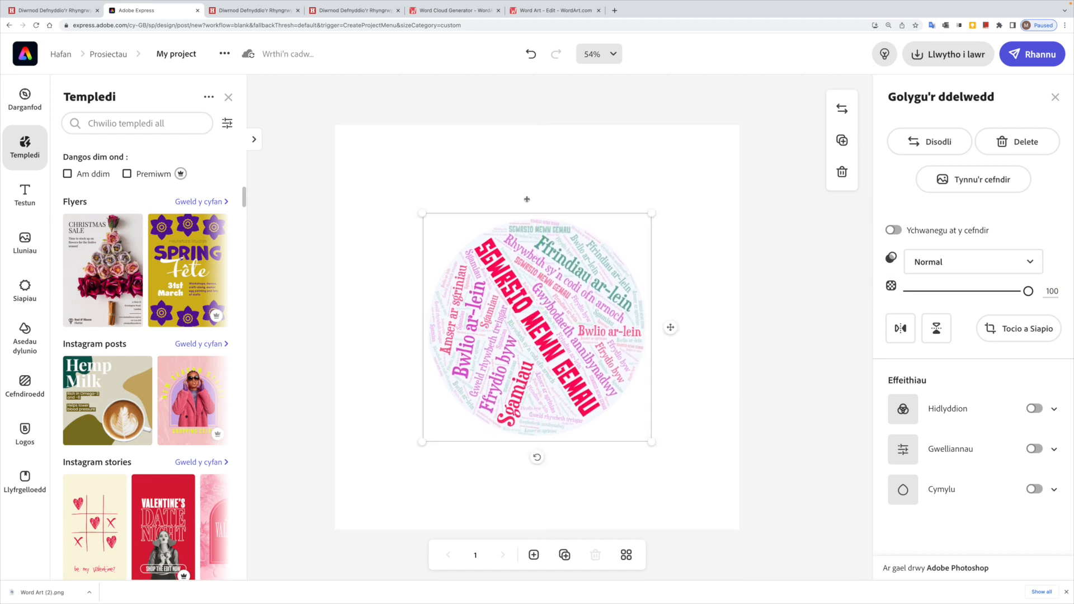
- Check the heading wording "Problemau ar-lein" under "Ble ar y llinell?" in the PDF, then return to the Adobe Express project
left_click(364, 17)
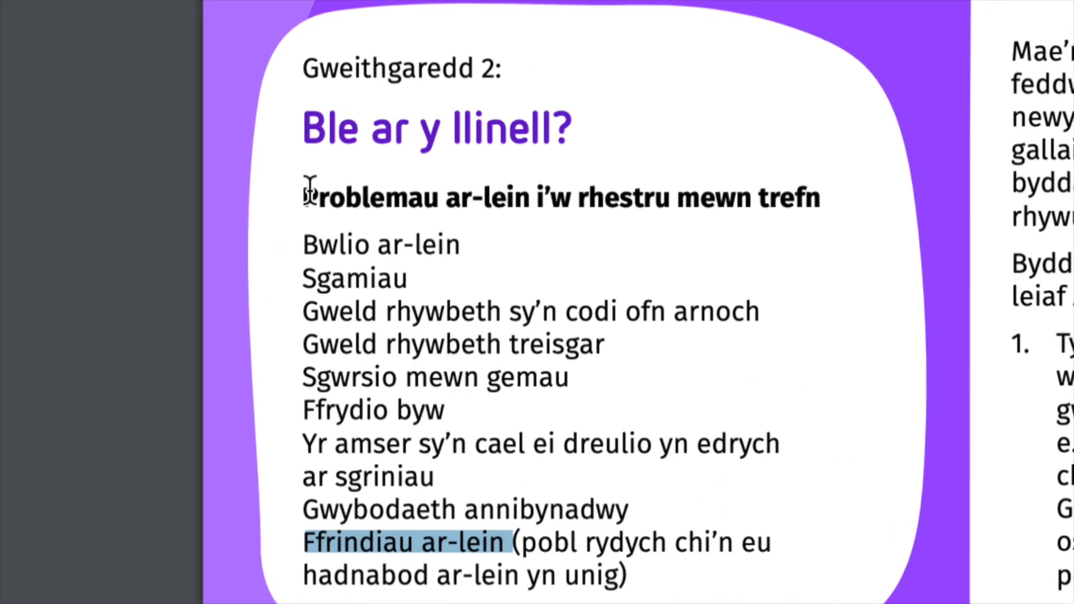
left_click_drag(303, 197, 528, 197)
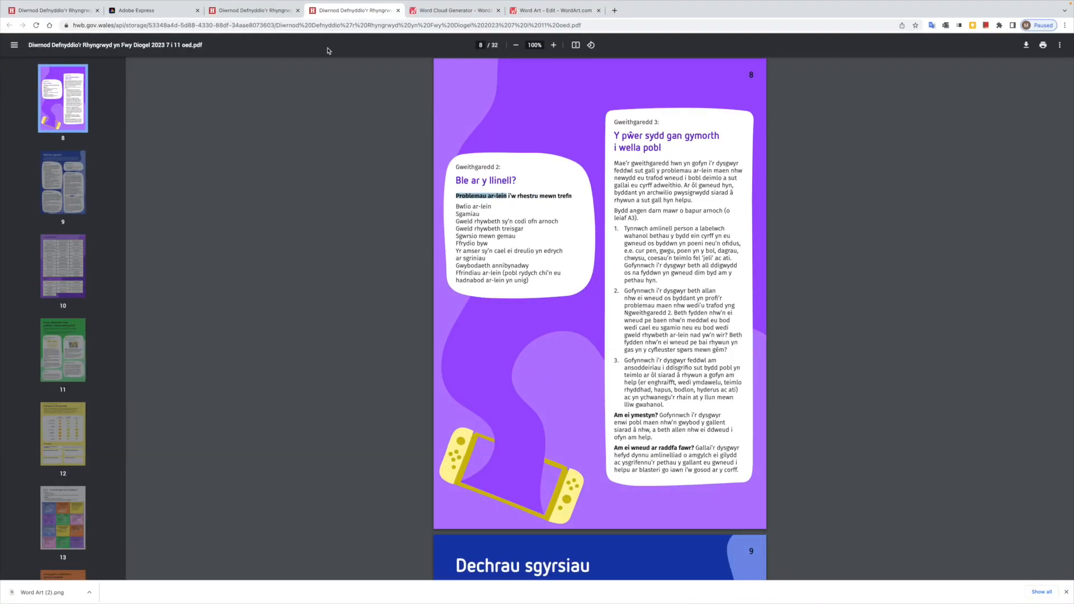
left_click(154, 10)
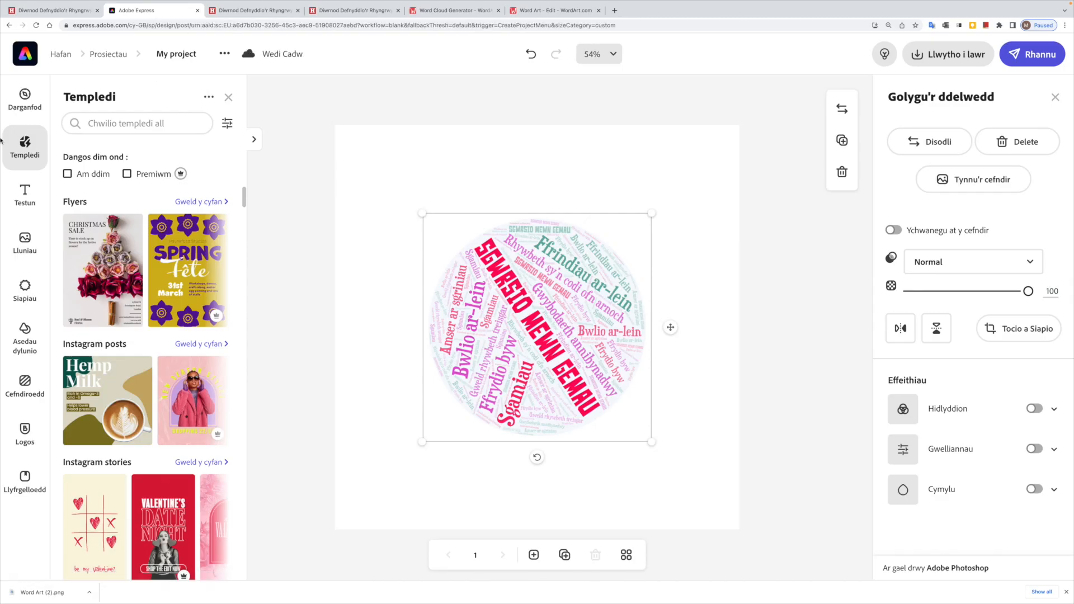
- Add a text reading "Problemau ar-lein" and place it above the word cloud, centred on the page
left_click(27, 189)
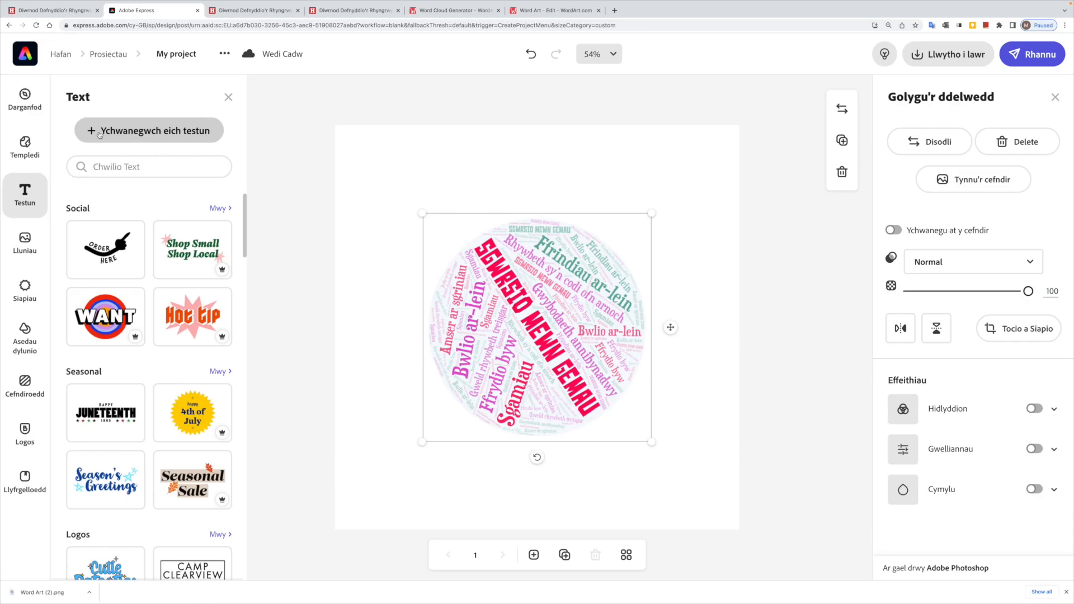
left_click(222, 122)
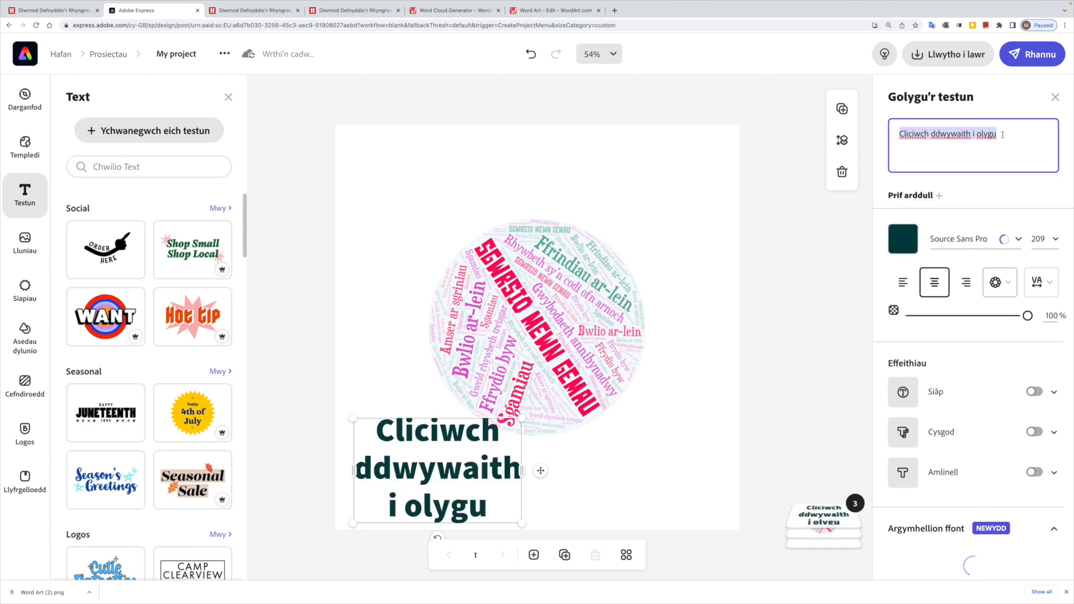
type("Prob")
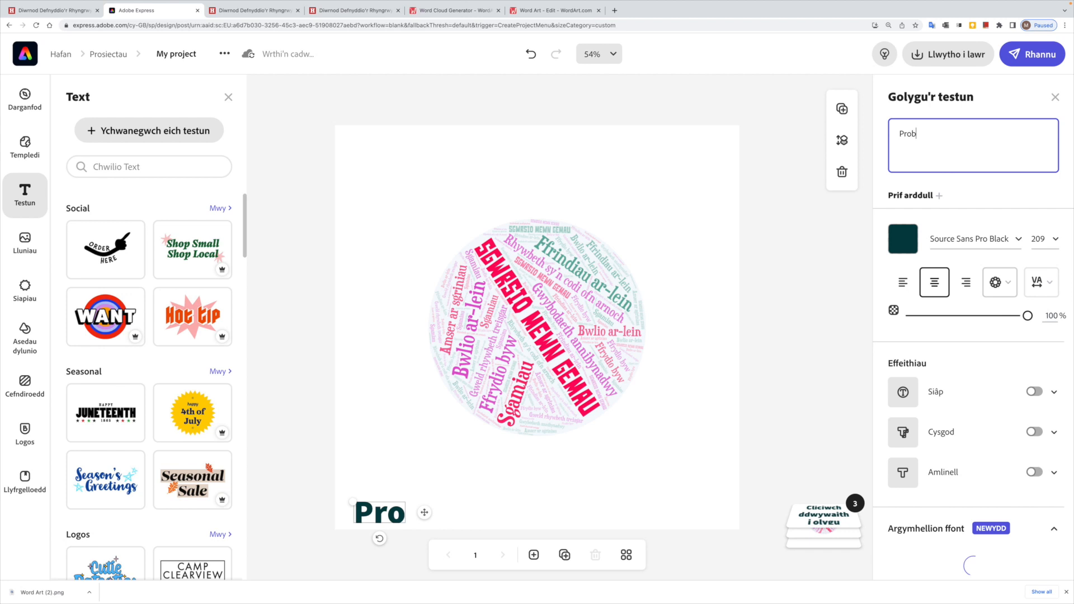
type("lemau ar")
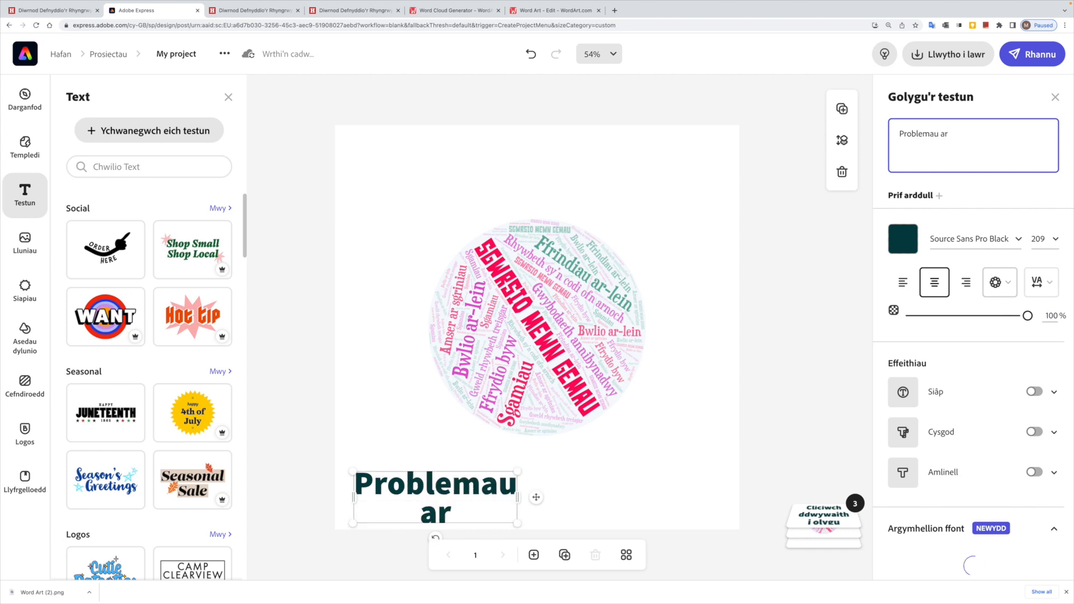
type("-lein")
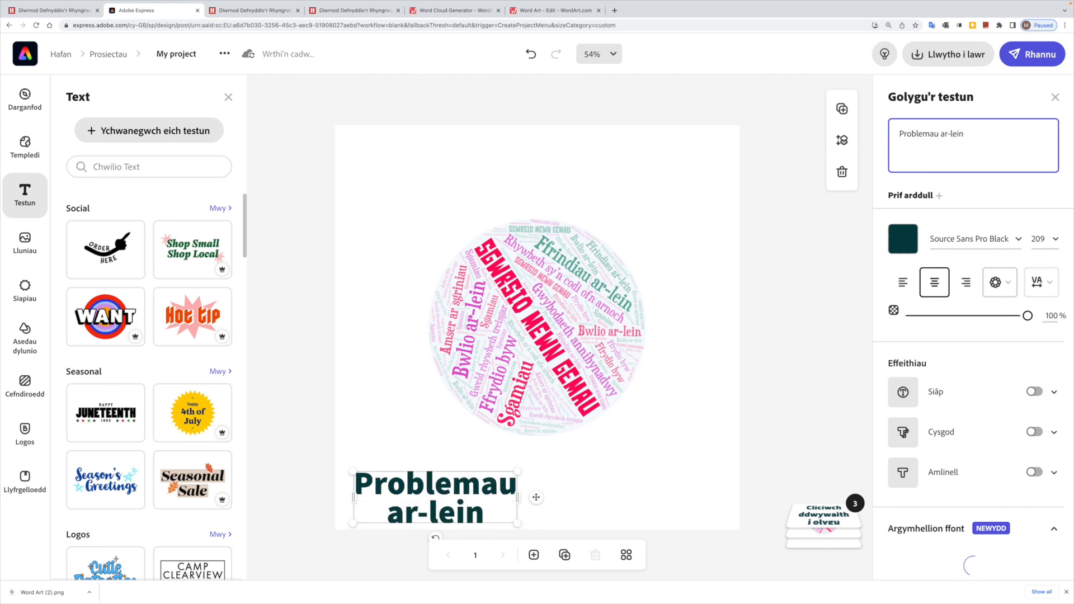
left_click_drag(432, 482, 538, 192)
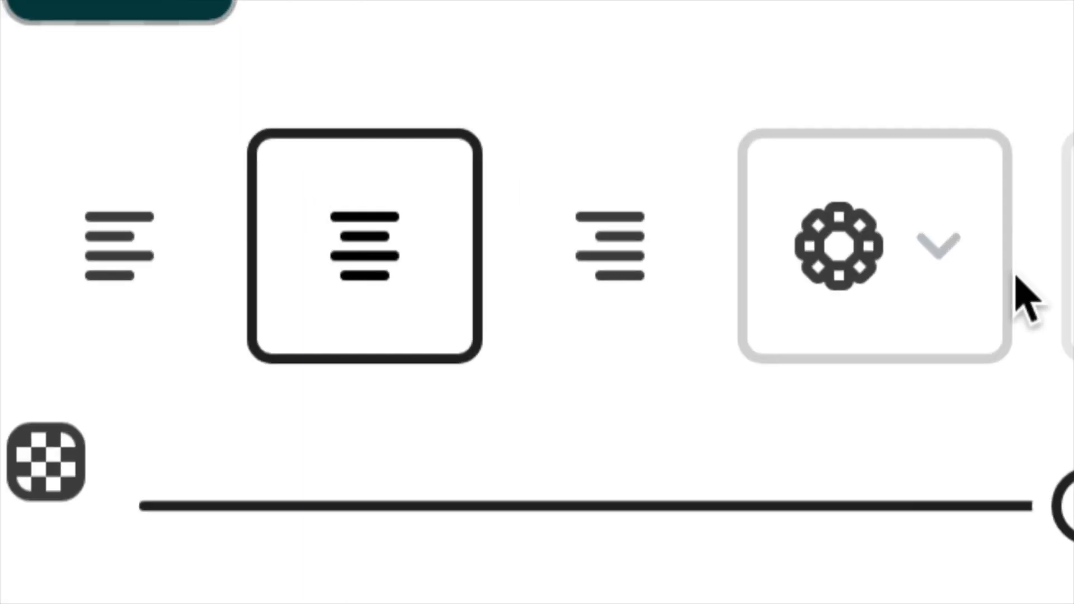
- Arrange the "Problemau ar-lein" text in a circle (Cylch), enlarge it to about size 404 and centre it around the word cloud
left_click(951, 246)
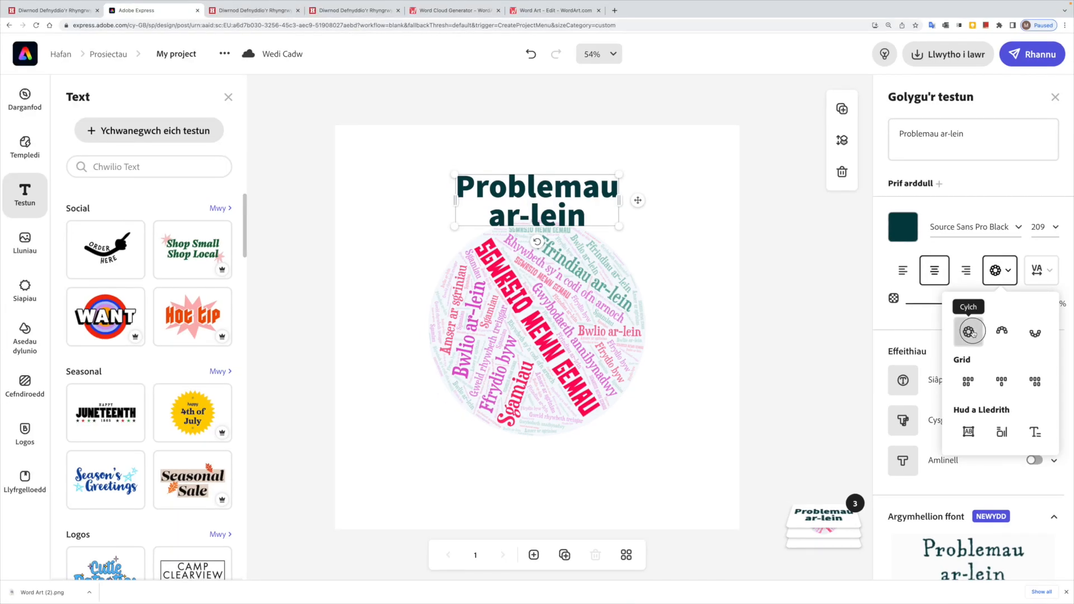
left_click(677, 271)
left_click_drag(562, 226, 819, 506)
left_click_drag(715, 228, 587, 218)
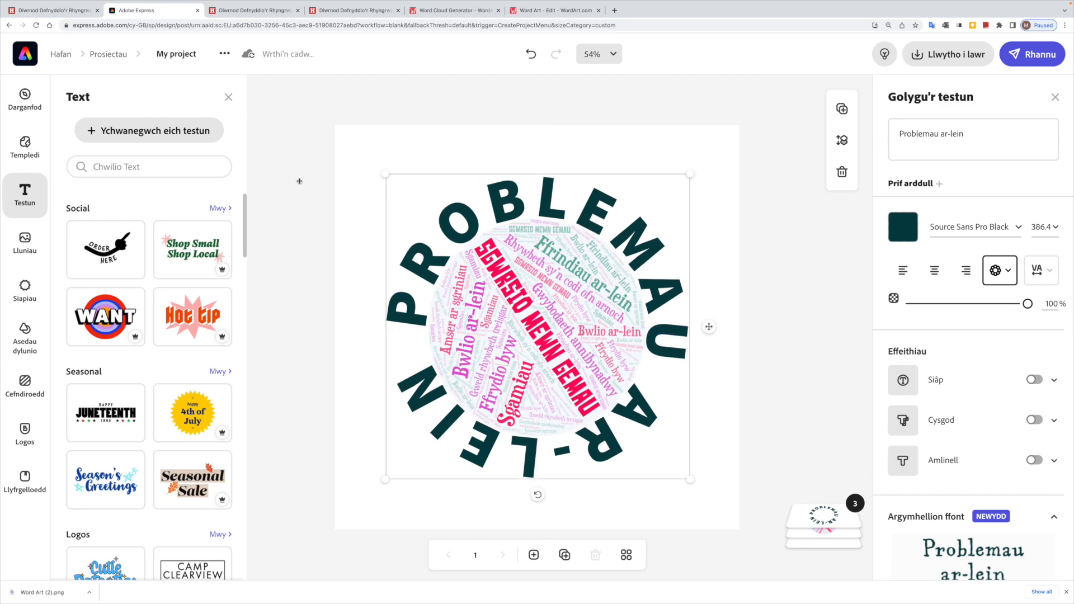
left_click_drag(370, 168, 356, 153)
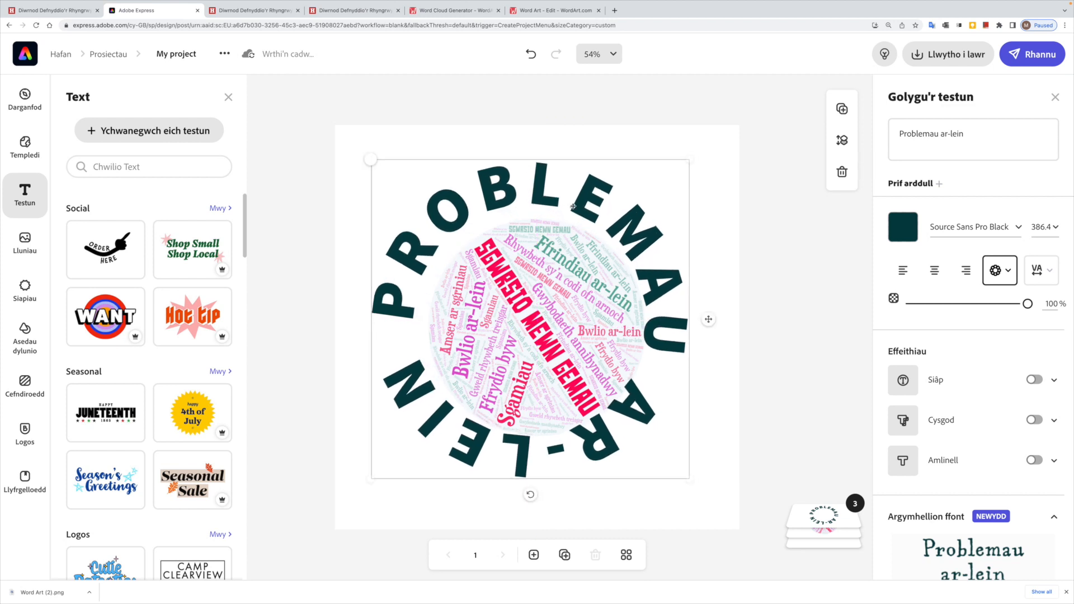
left_click_drag(585, 211, 588, 214)
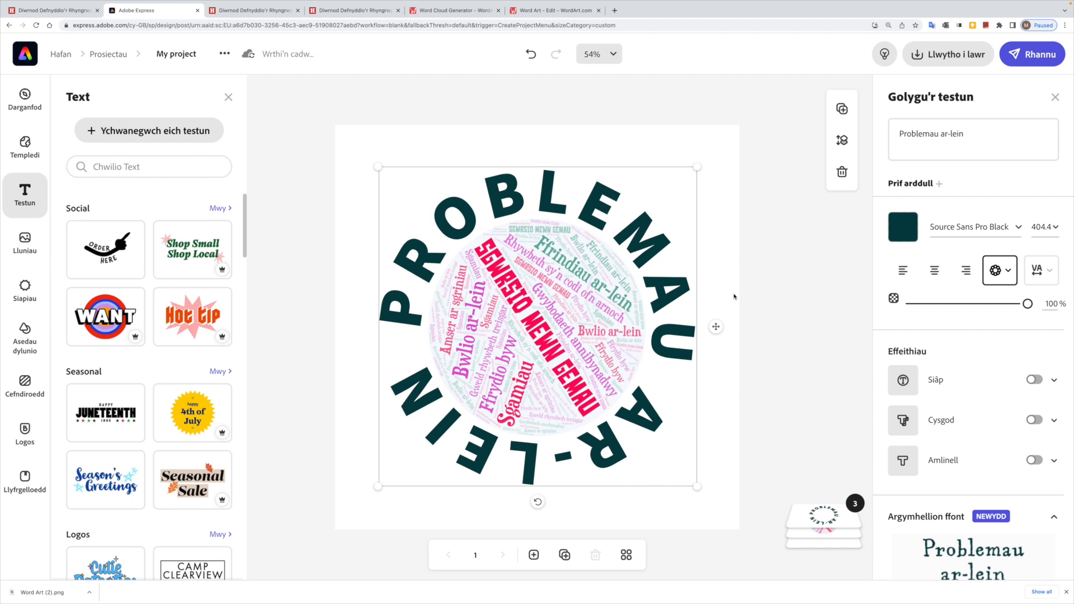
- Recolour the circular "Problemau ar-lein" text with the green sampled from "Ffrindiau ar-lein" in the word cloud
left_click(903, 229)
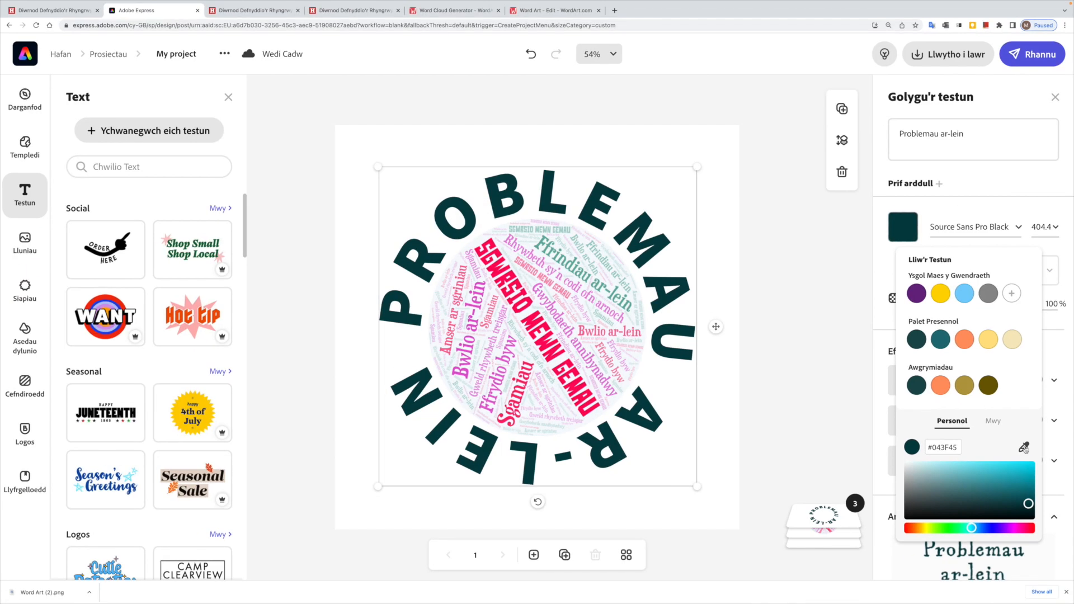
left_click(969, 442)
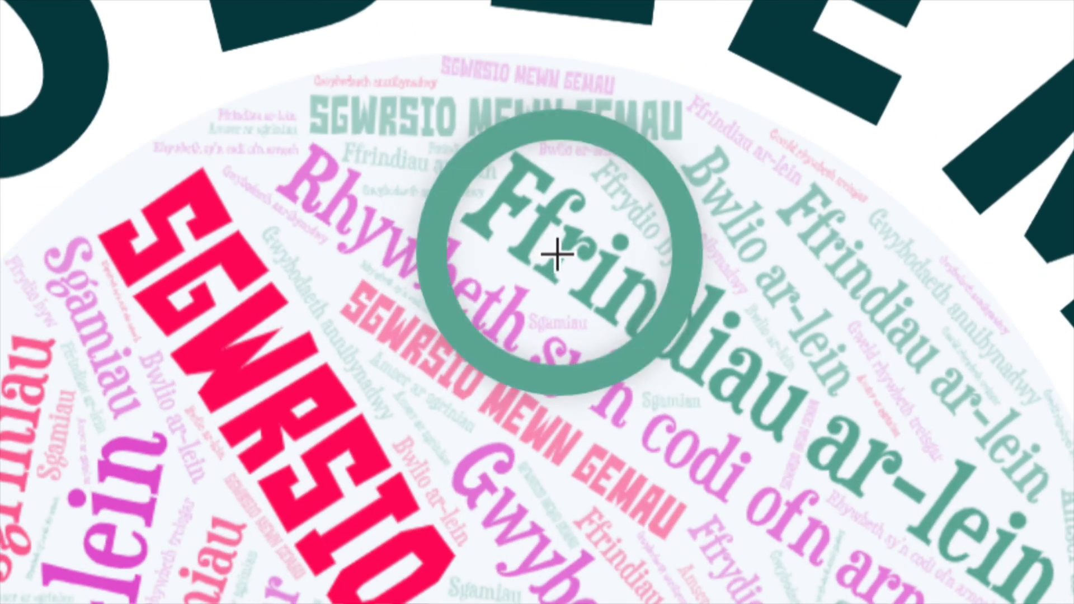
left_click(547, 250)
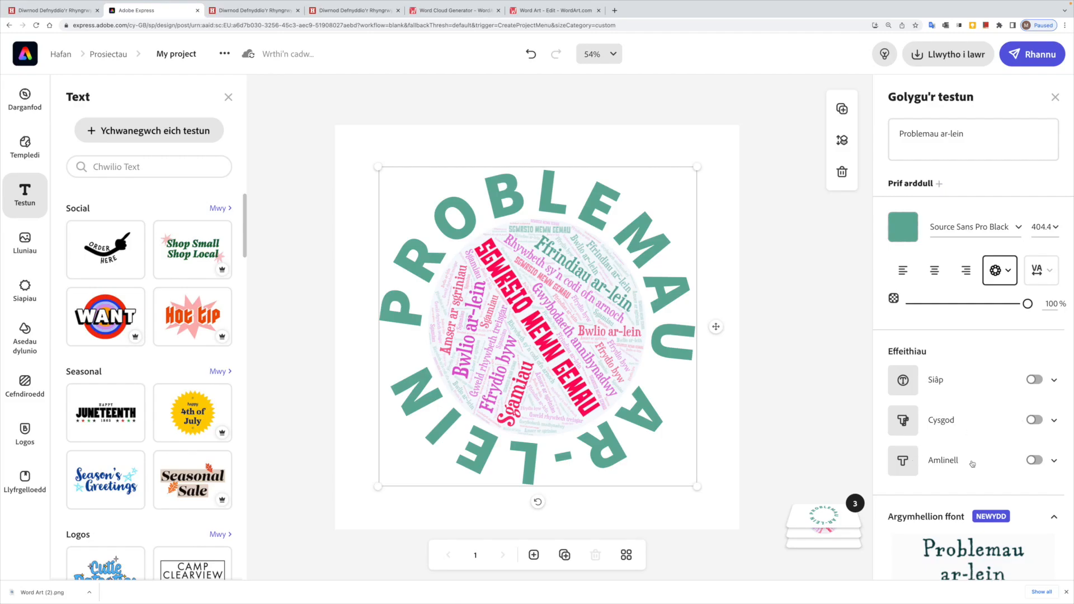
- Turn on the outline (Amlinell) for the circular text and colour it with the pink E362D3 sampled from the word cloud
left_click(1036, 461)
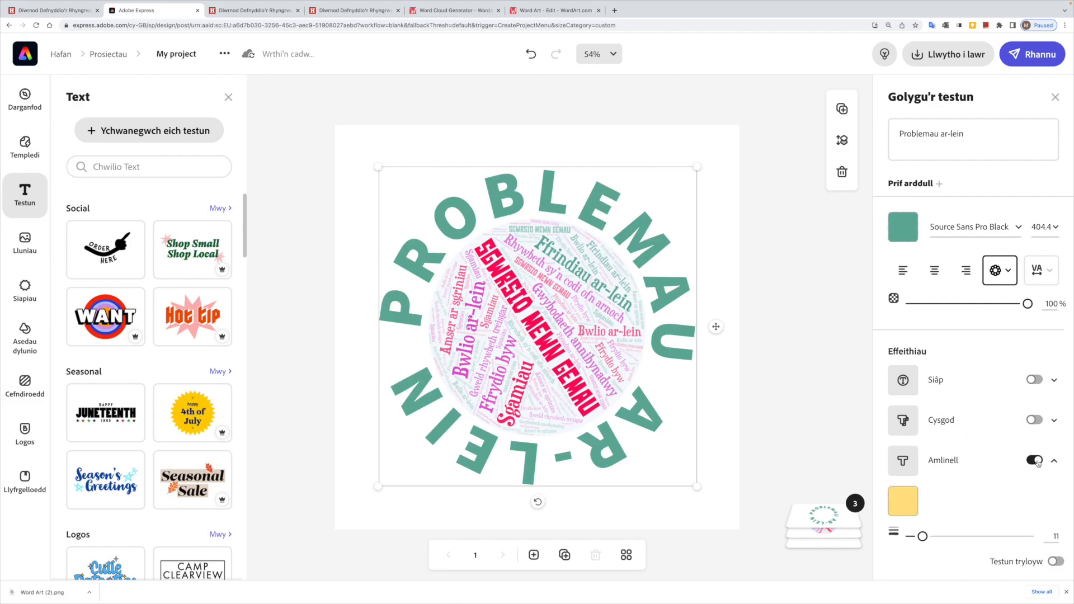
left_click(902, 502)
left_click(1024, 366)
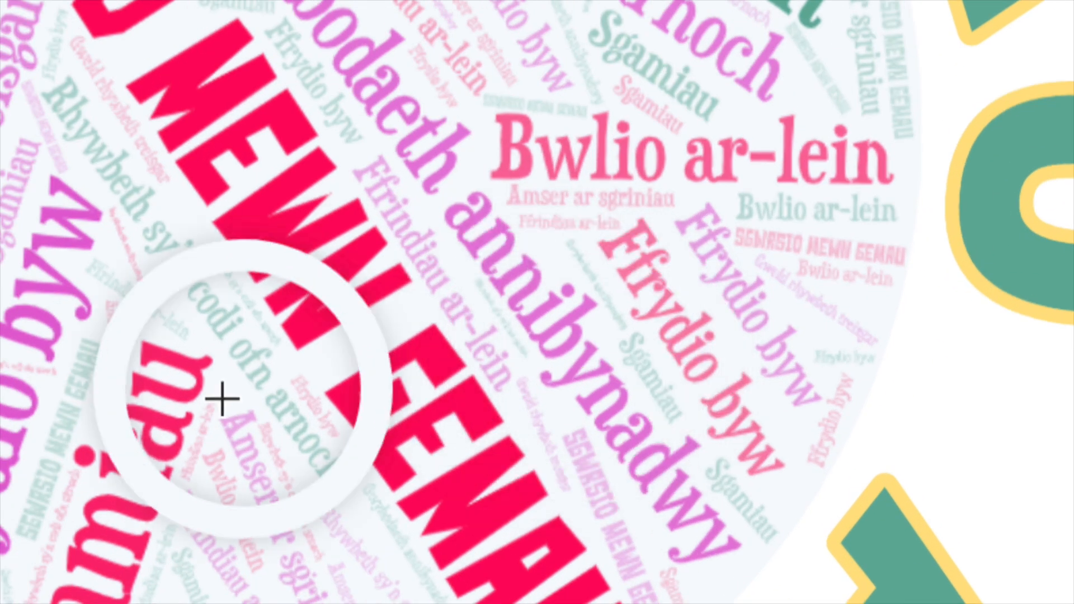
left_click(45, 316)
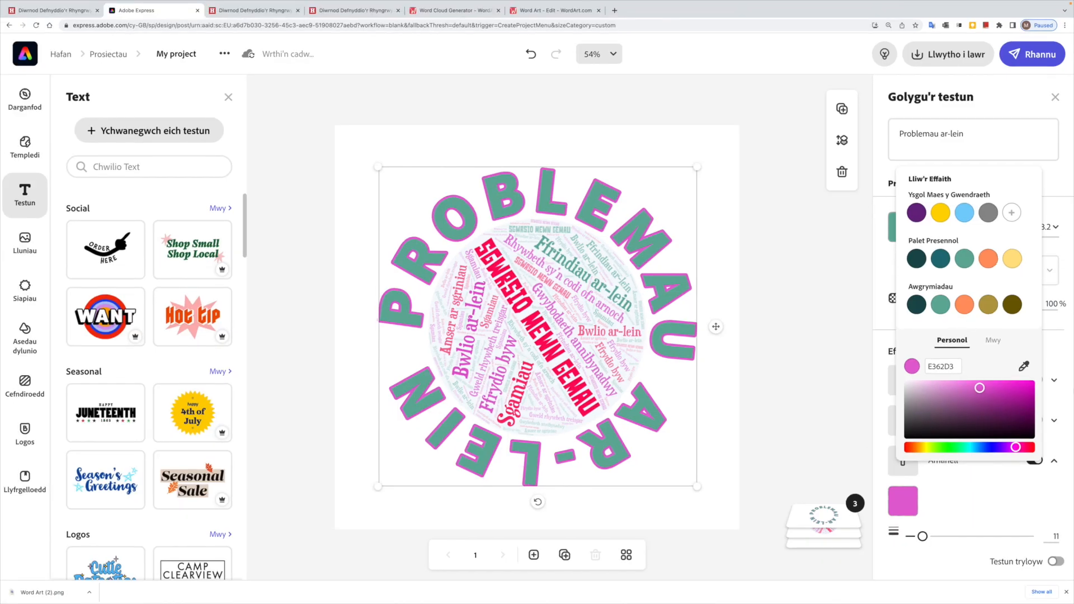
left_click(839, 357)
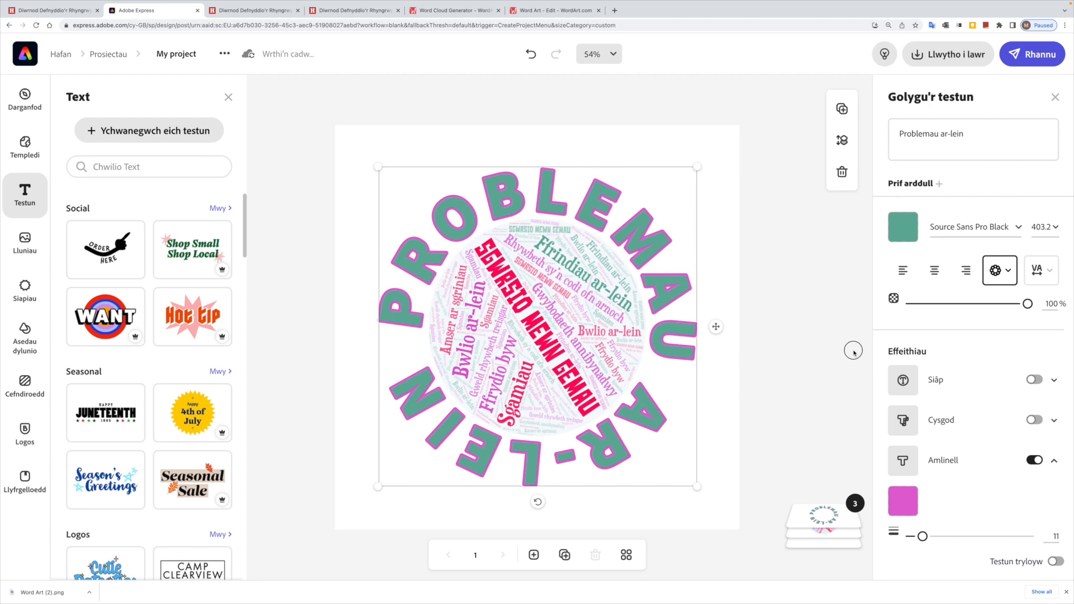
left_click(853, 351)
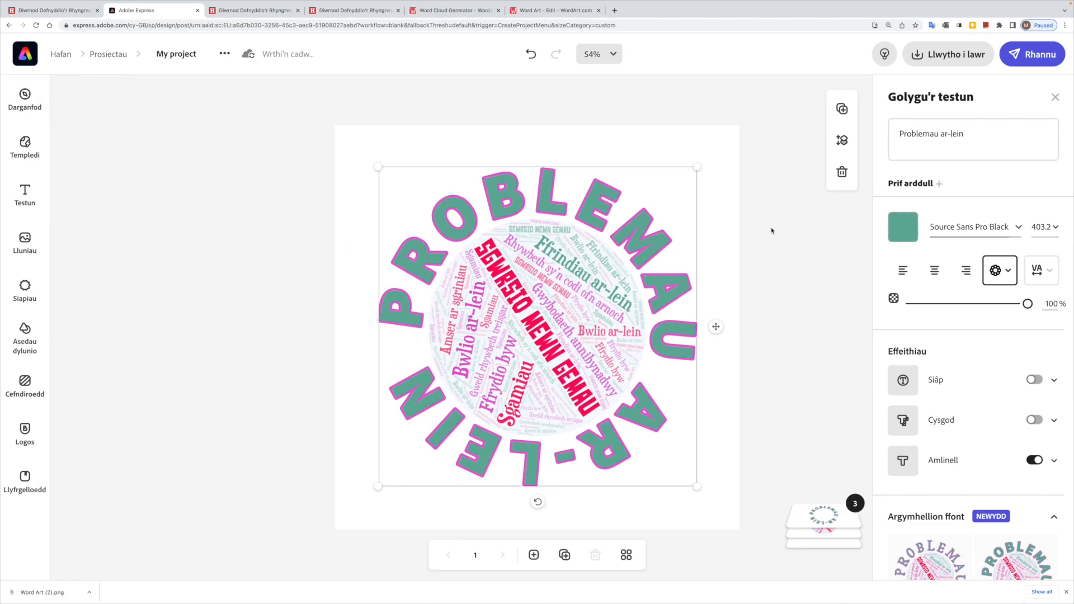
left_click(810, 240)
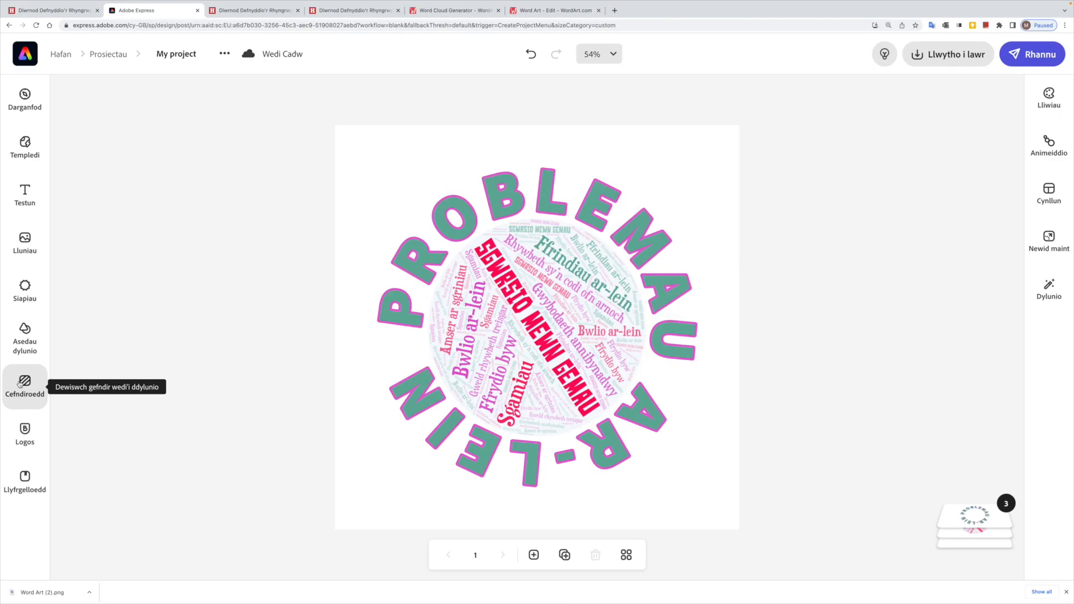
- Search the background library for "digital"
left_click(19, 384)
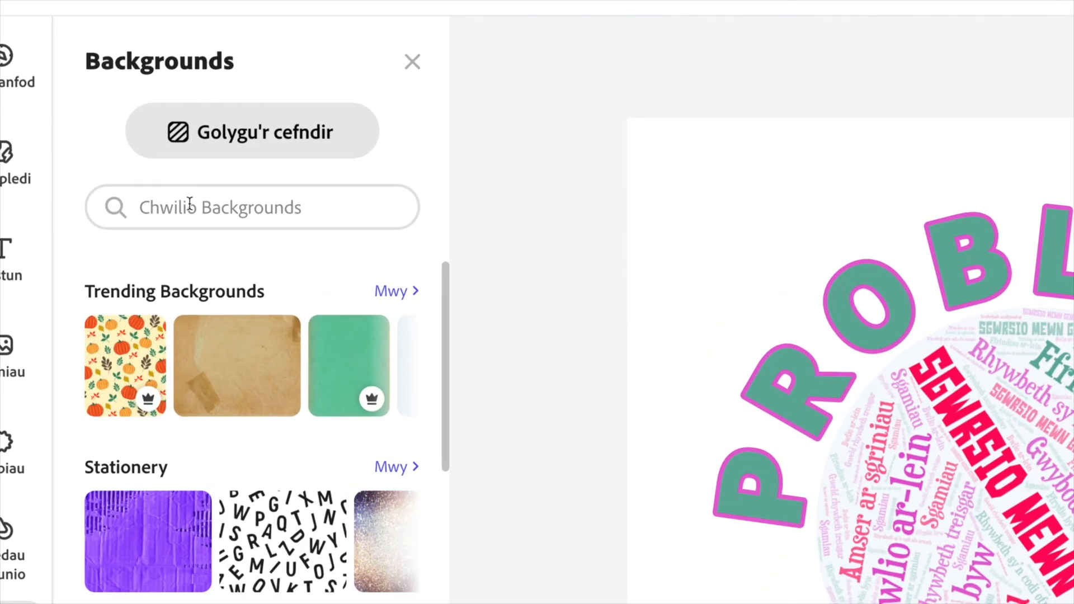
left_click(200, 210)
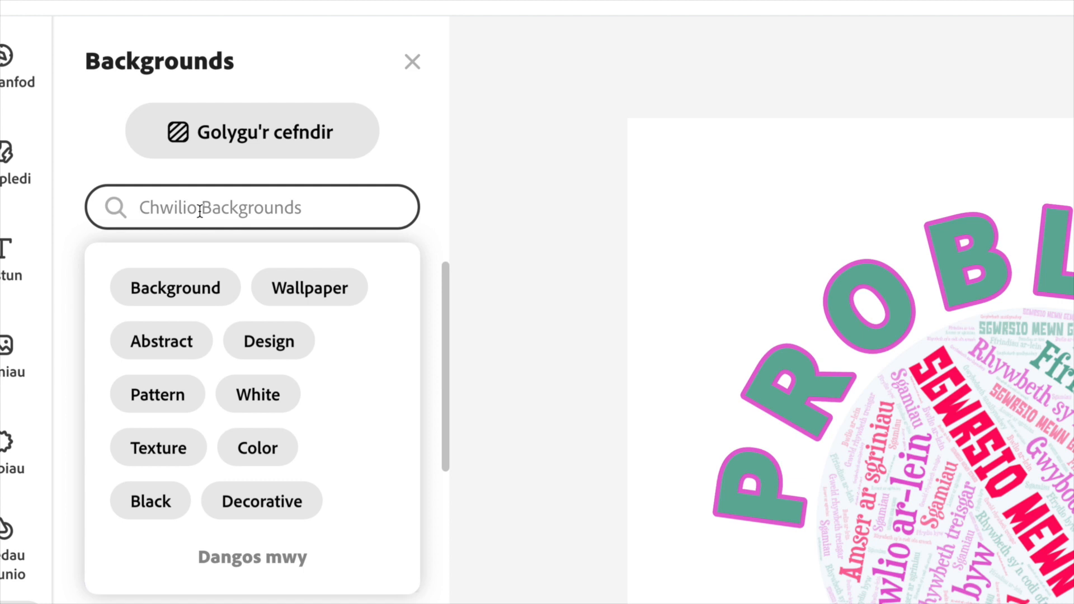
type("digital")
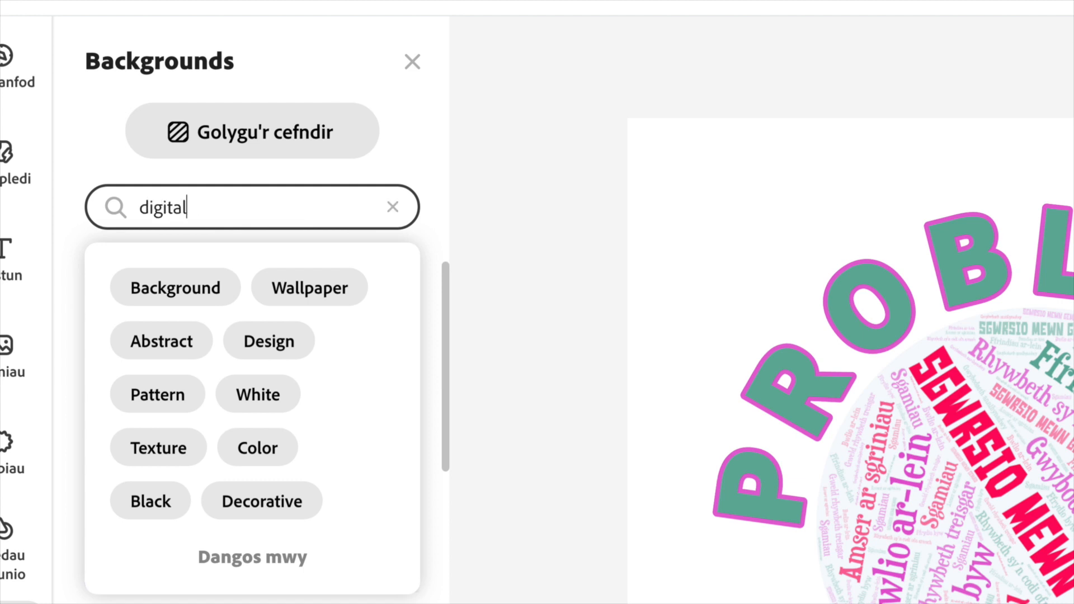
key("Return")
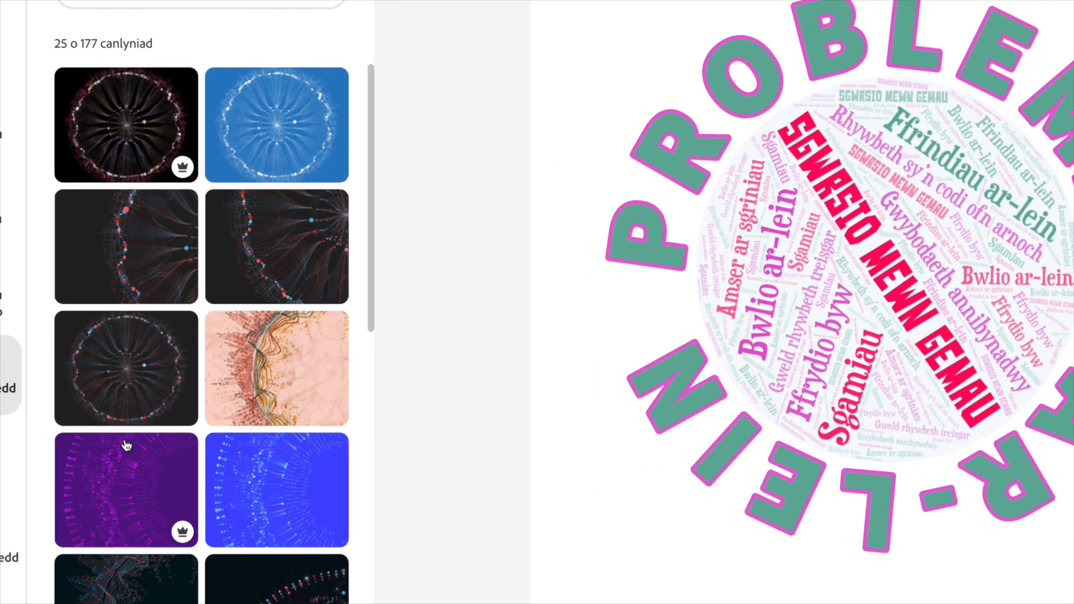
- Choose a plain black wireframe-mesh image from the digital results as the page background
scroll(110, 425, "down", 2)
scroll(135, 442, "down", 7)
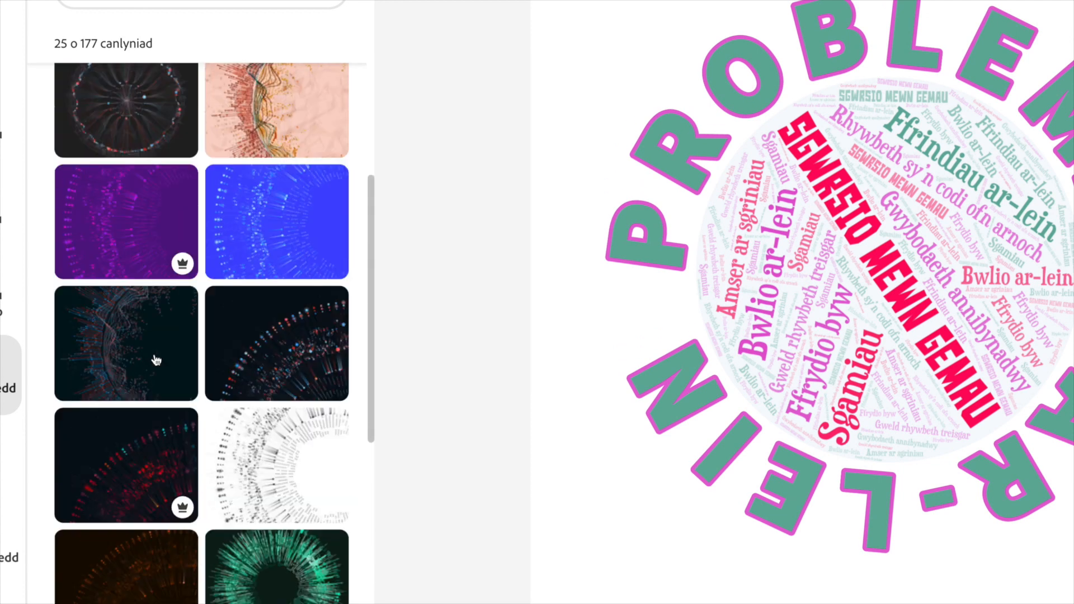
scroll(155, 360, "down", 2)
scroll(155, 359, "down", 2)
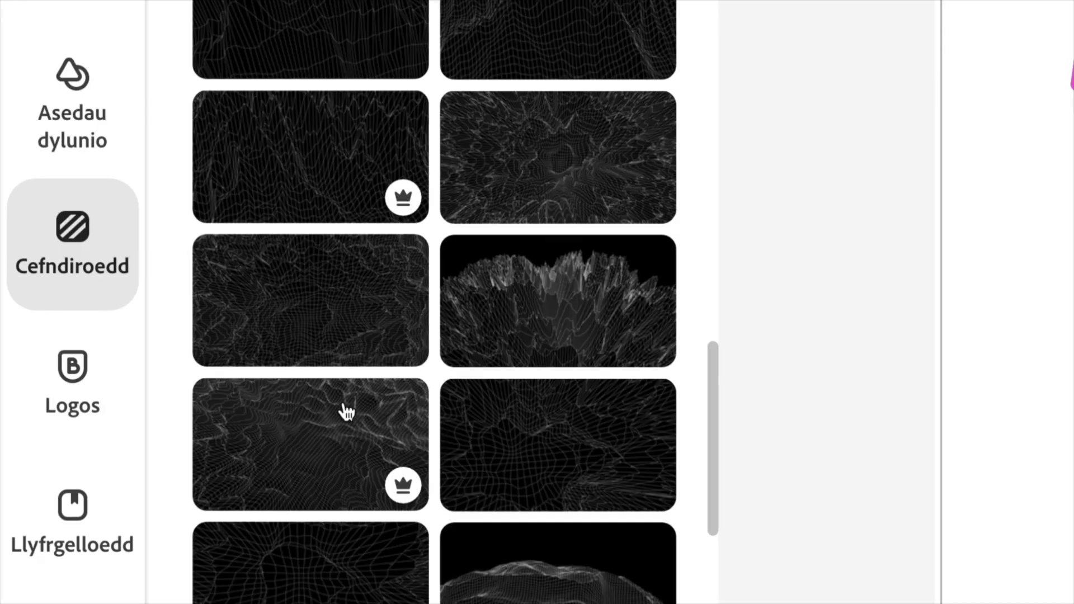
scroll(149, 475, "down", 3)
scroll(348, 412, "down", 3)
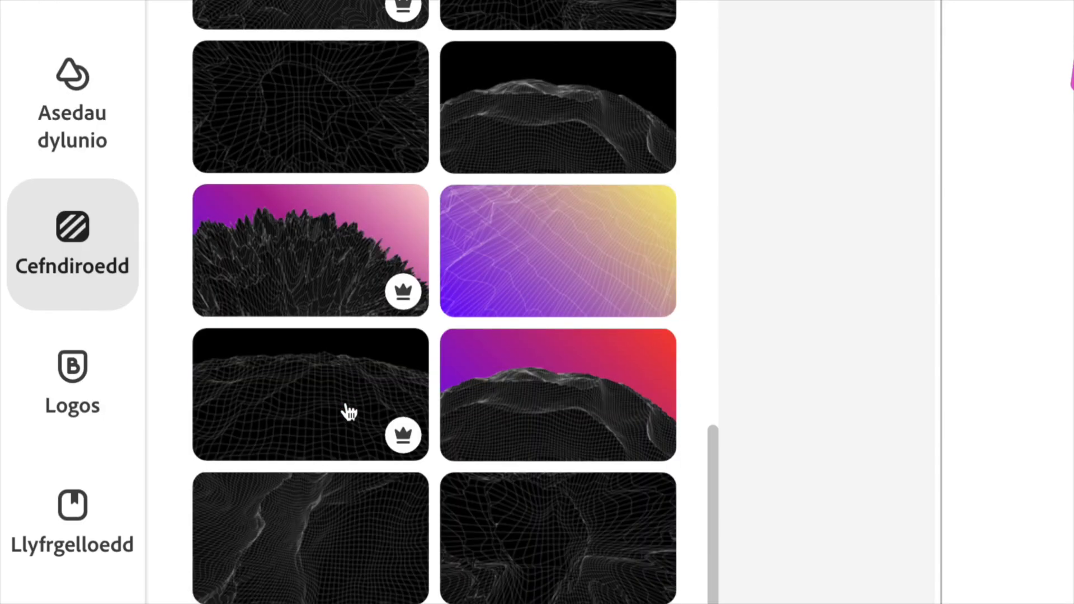
scroll(348, 412, "down", 5)
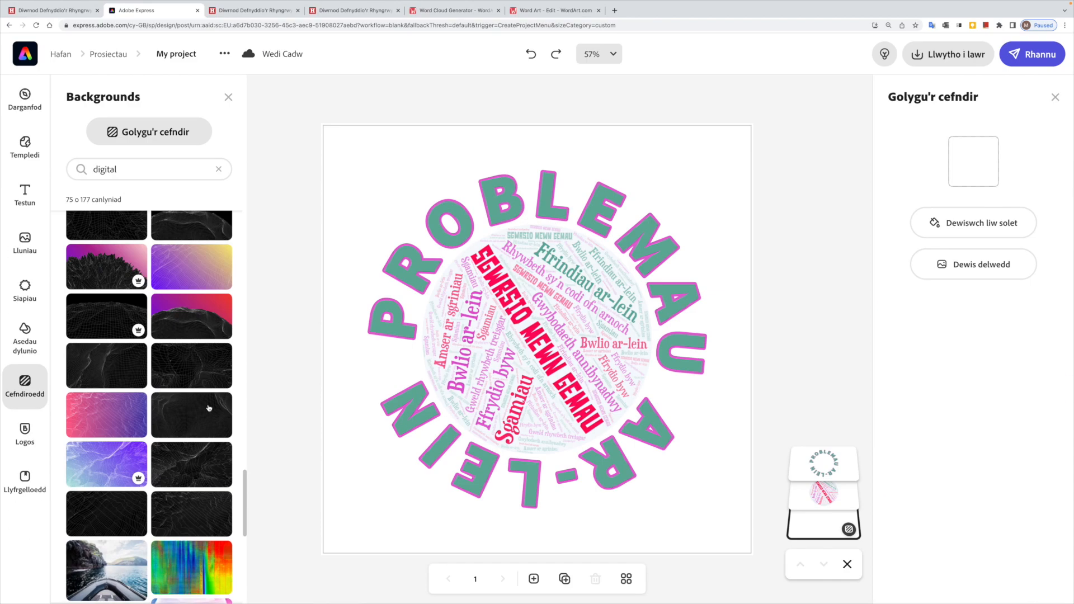
left_click(208, 408)
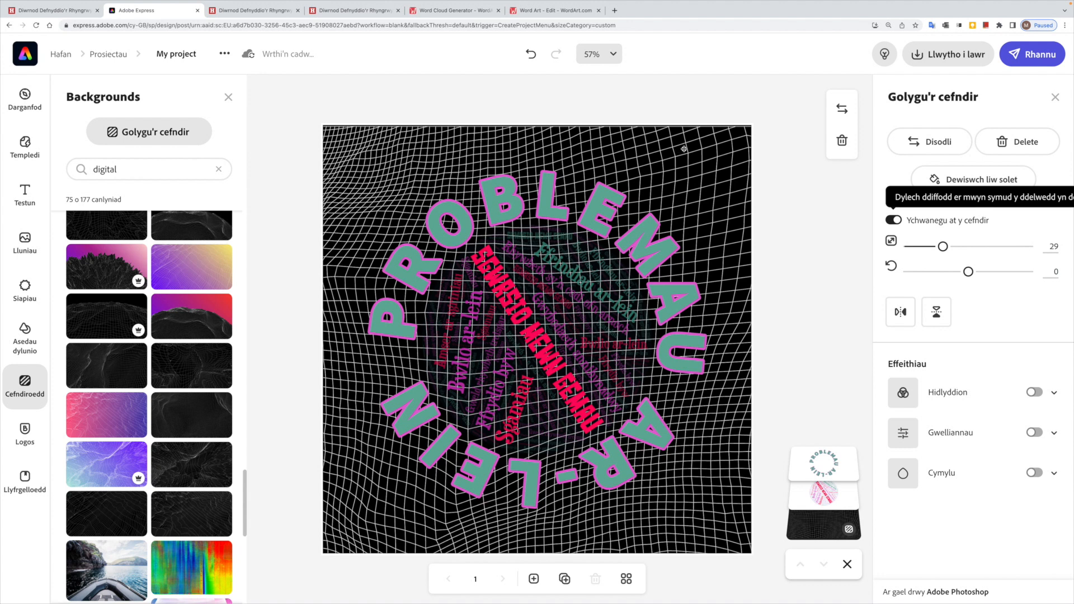
- Turn on the blur effect (Cymylu) for the mesh background and set it to 3
left_click(442, 160)
left_click(588, 141)
mouse_move(733, 158)
left_mouse_down()
mouse_move(671, 139)
mouse_move(739, 185)
mouse_move(745, 152)
left_mouse_up()
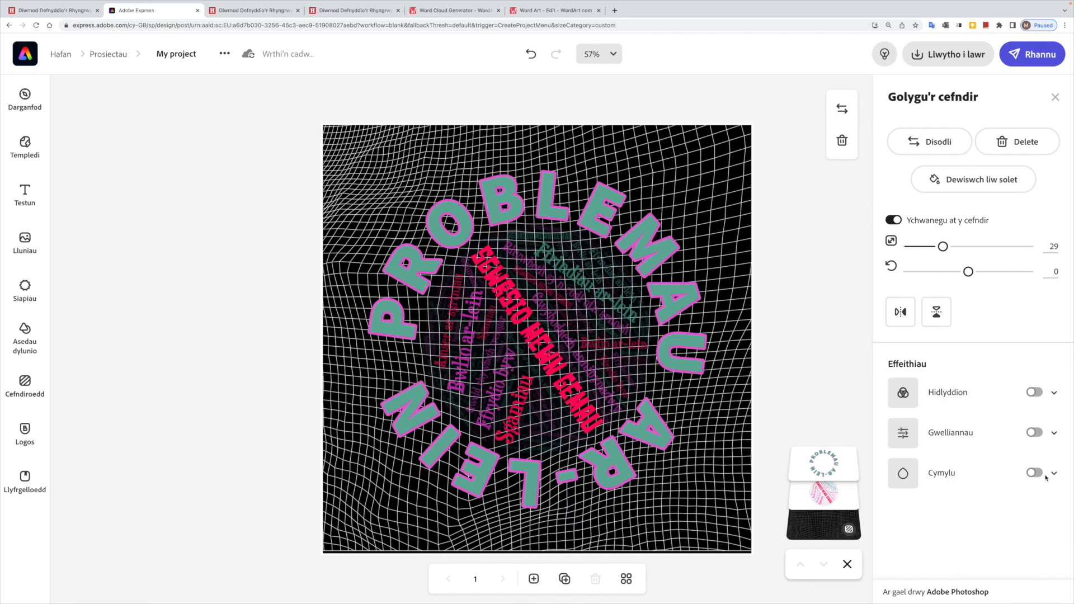
left_click(1037, 474)
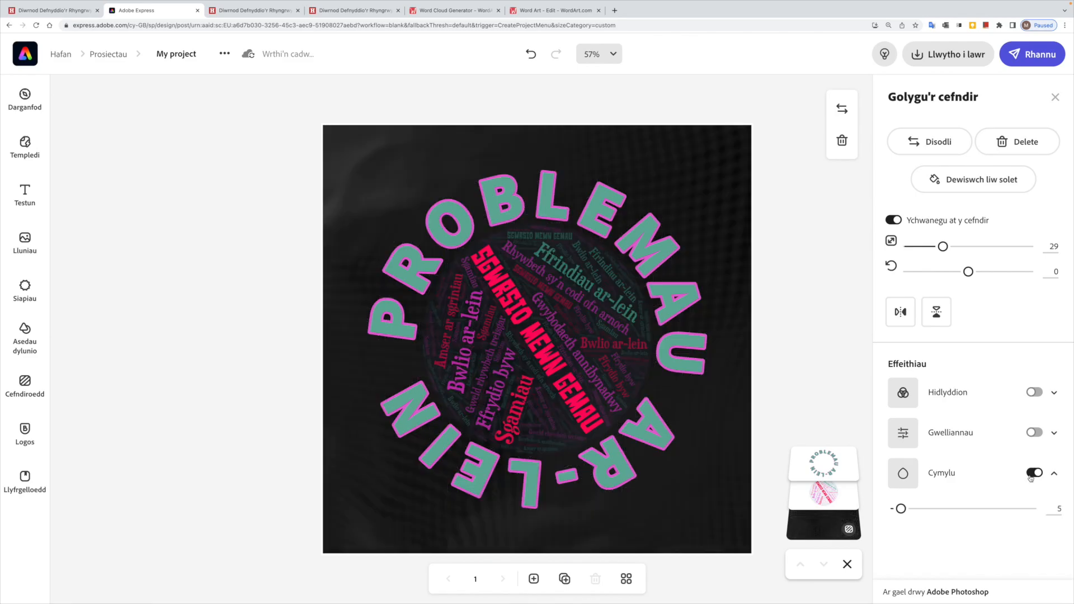
left_click_drag(901, 509, 897, 509)
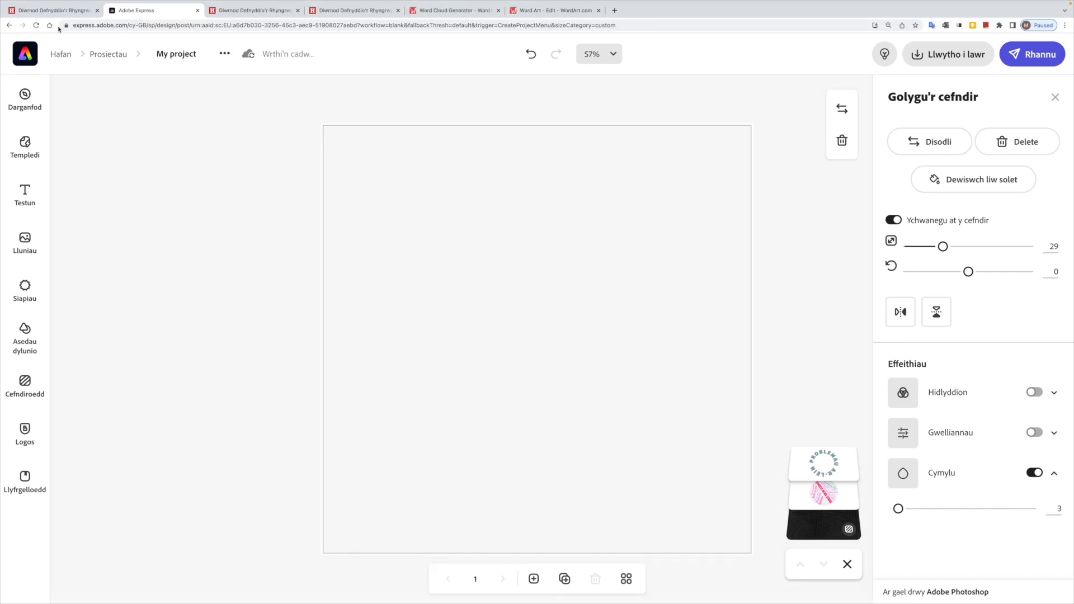
- Switch to the Hwb Diwrnod Defnyddio'r Rhyngrwyd yn Fwy Diogel page and save its tablet-and-globe image to Downloads as "sid (1)"
left_click(56, 12)
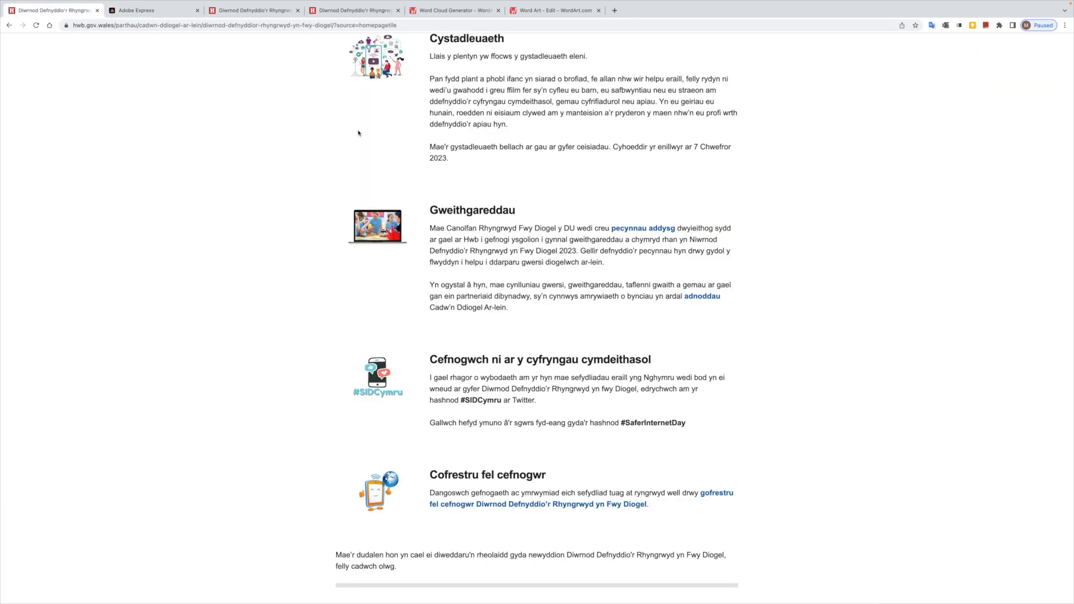
scroll(358, 133, "up", 10)
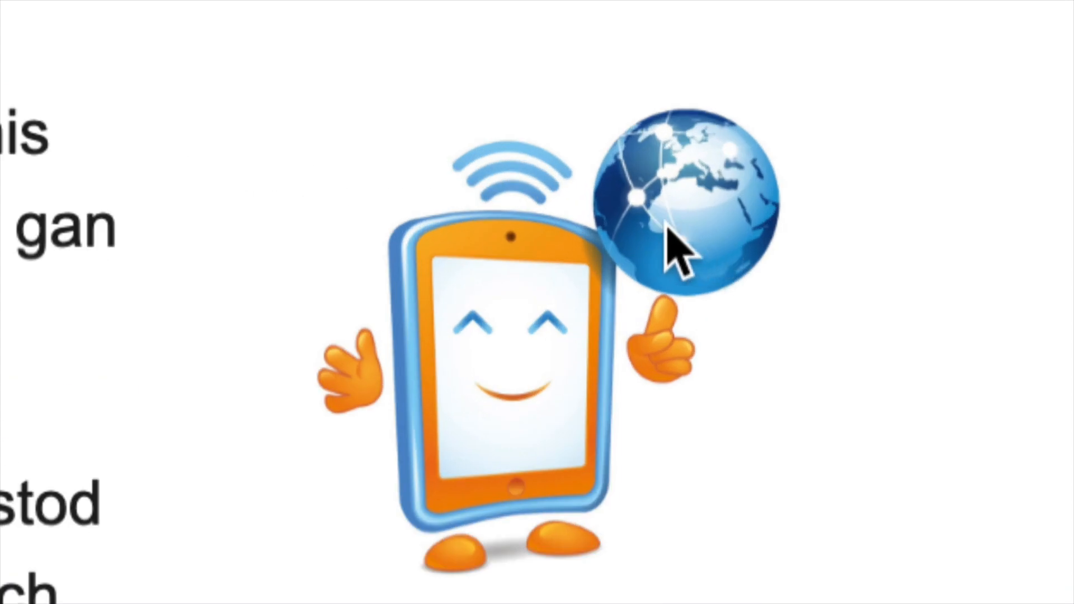
right_click(715, 233)
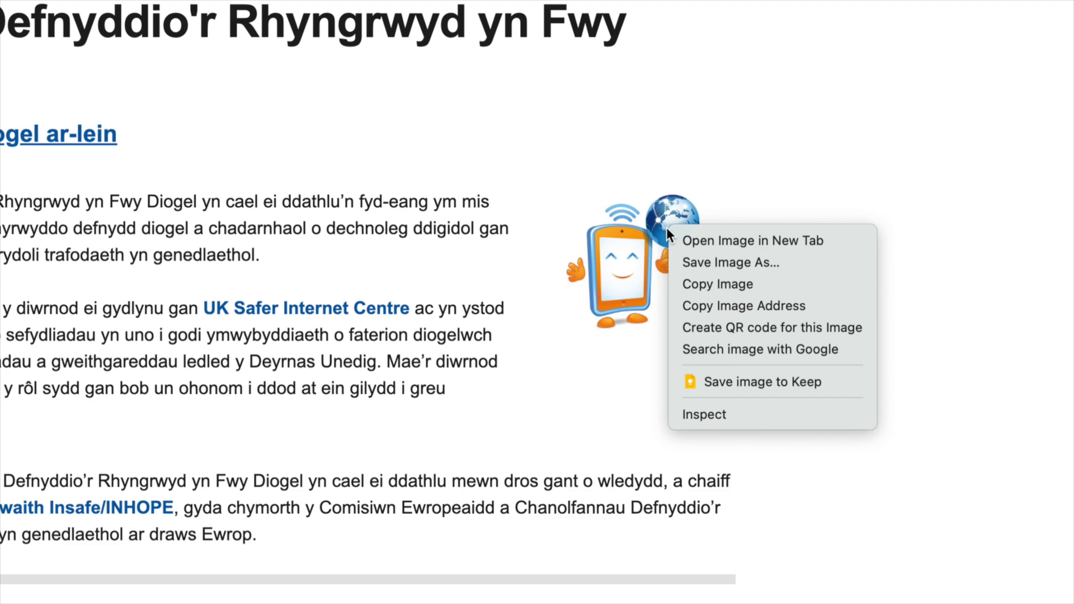
left_click(729, 263)
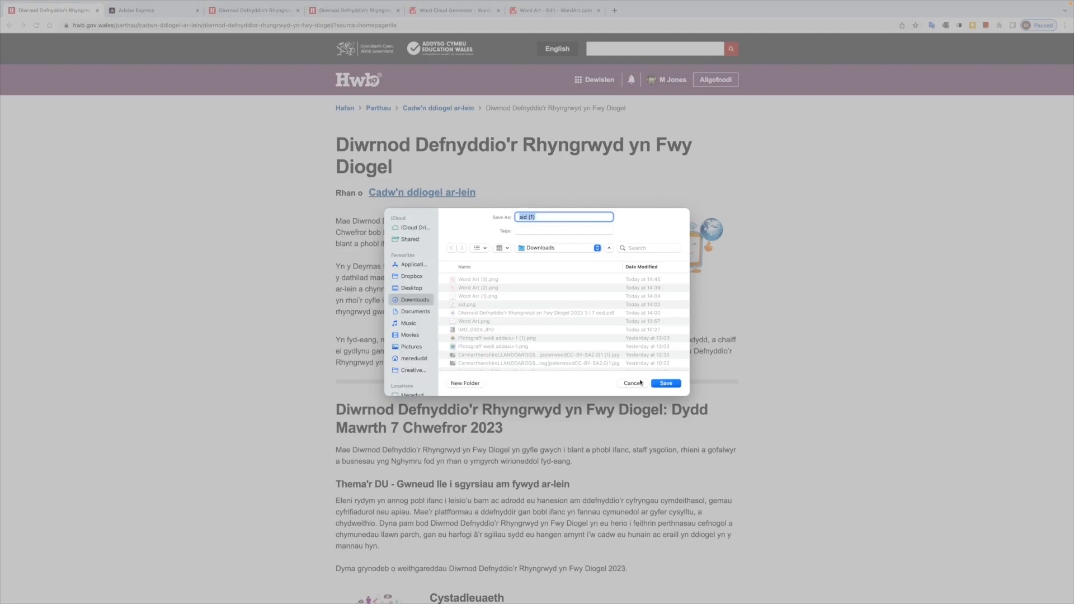
left_click(665, 383)
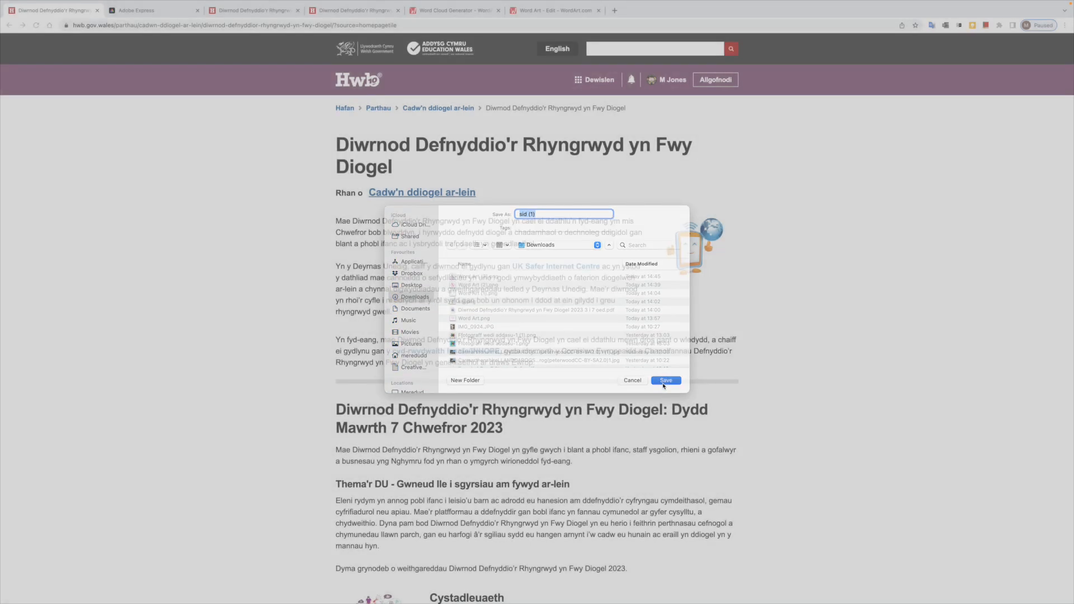
- Return to Adobe Express and insert the downloaded sid (1).png near the upper-left corner of the page
left_click(151, 10)
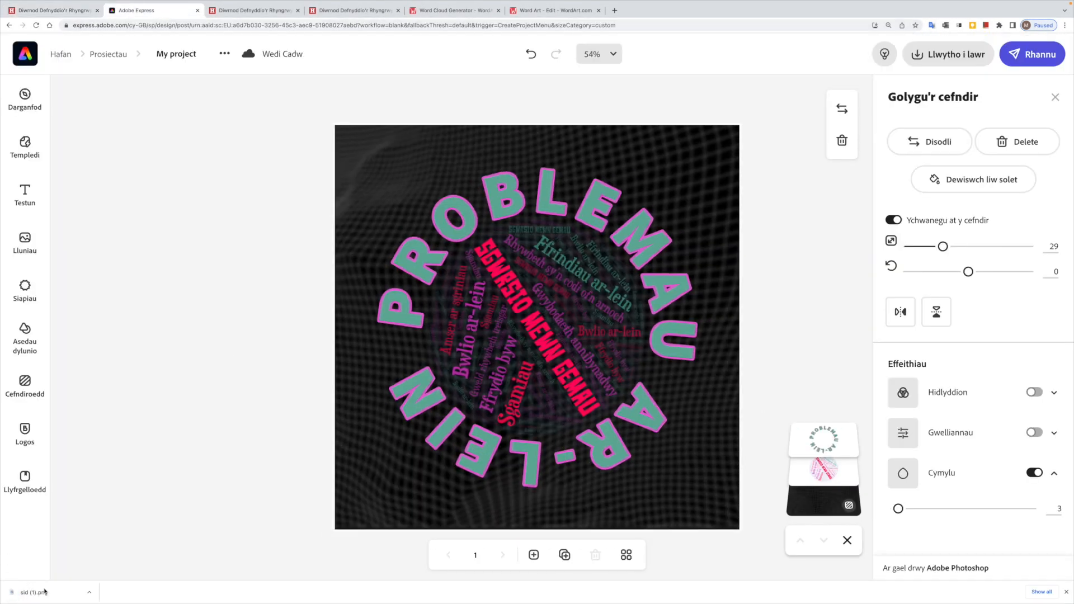
left_click_drag(33, 592, 393, 178)
left_click(400, 223)
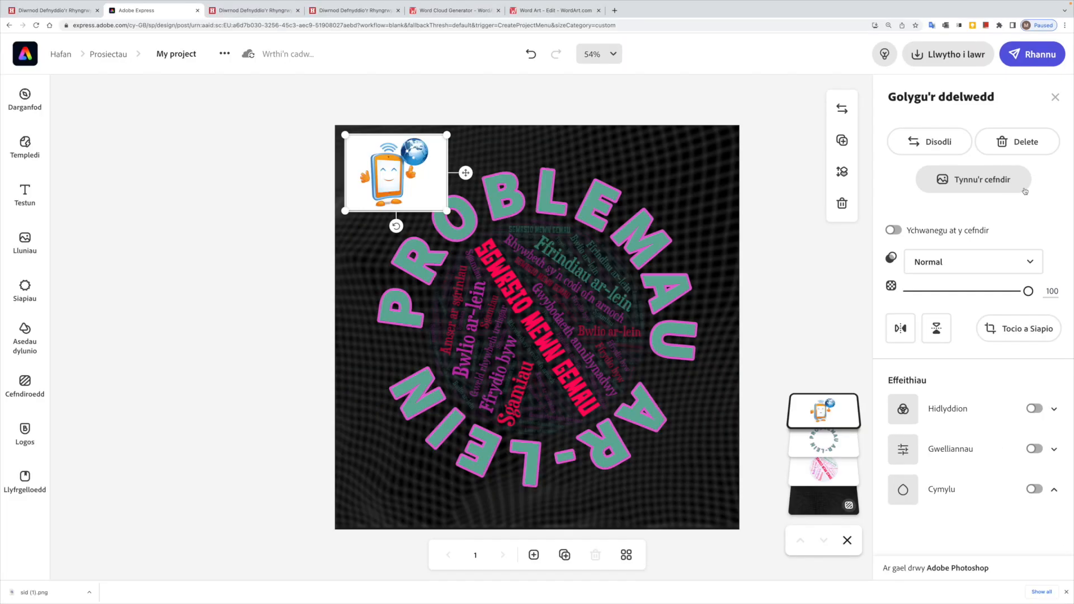
- Remove the background from the tablet-and-globe image and move the cutout flush into the page's top-left corner
left_click(975, 189)
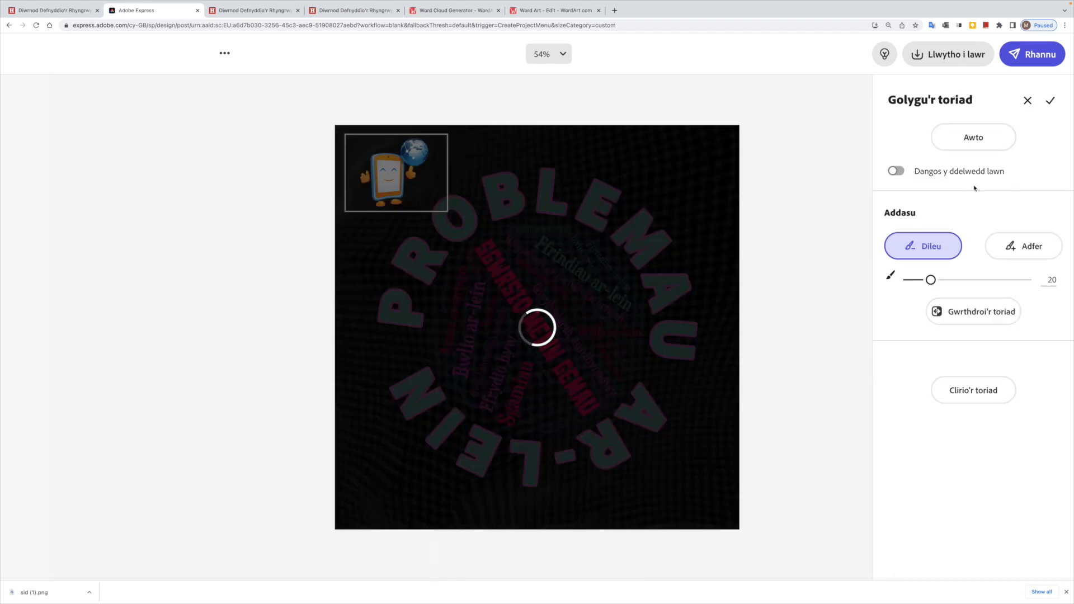
left_click(1049, 100)
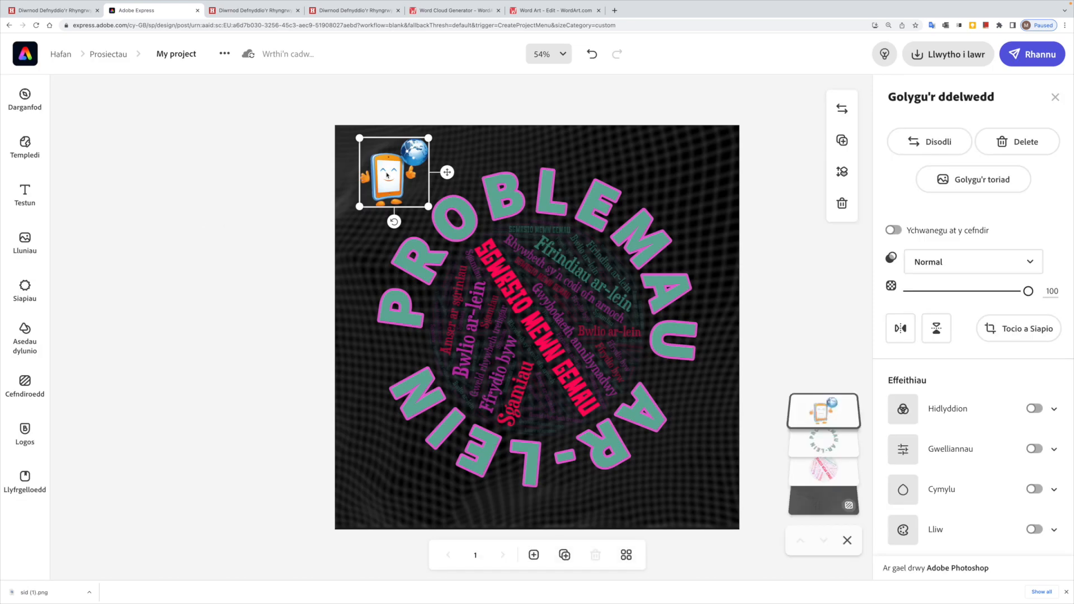
left_click_drag(387, 175, 366, 173)
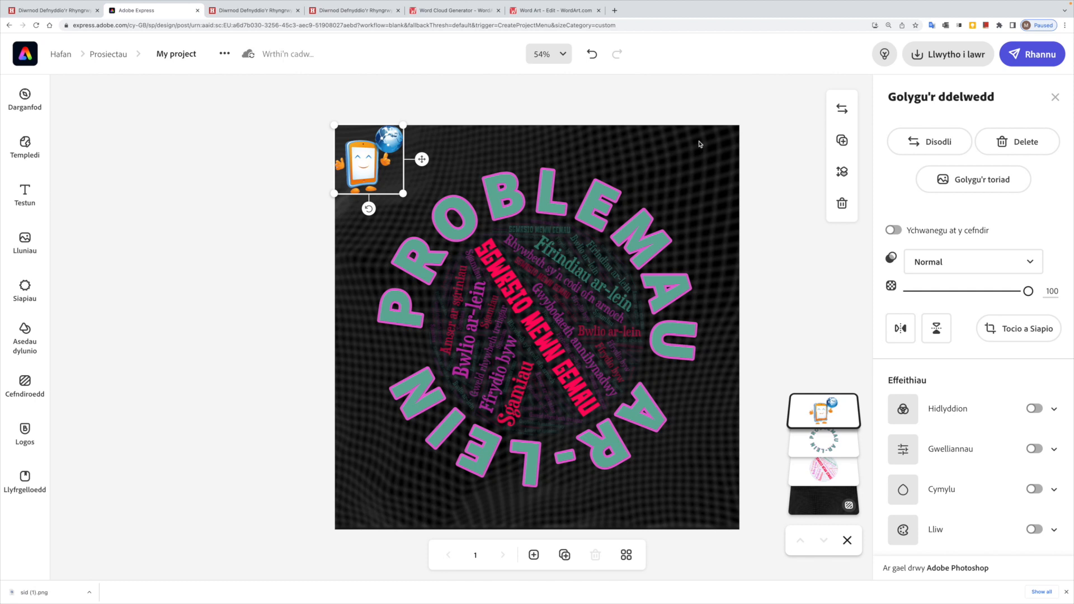
left_click(277, 291)
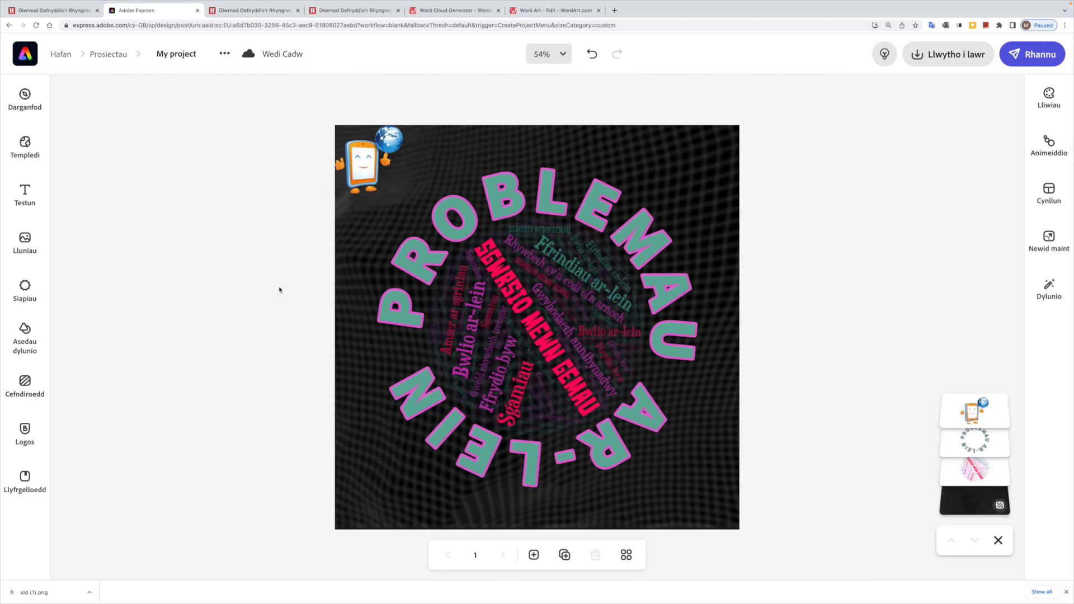